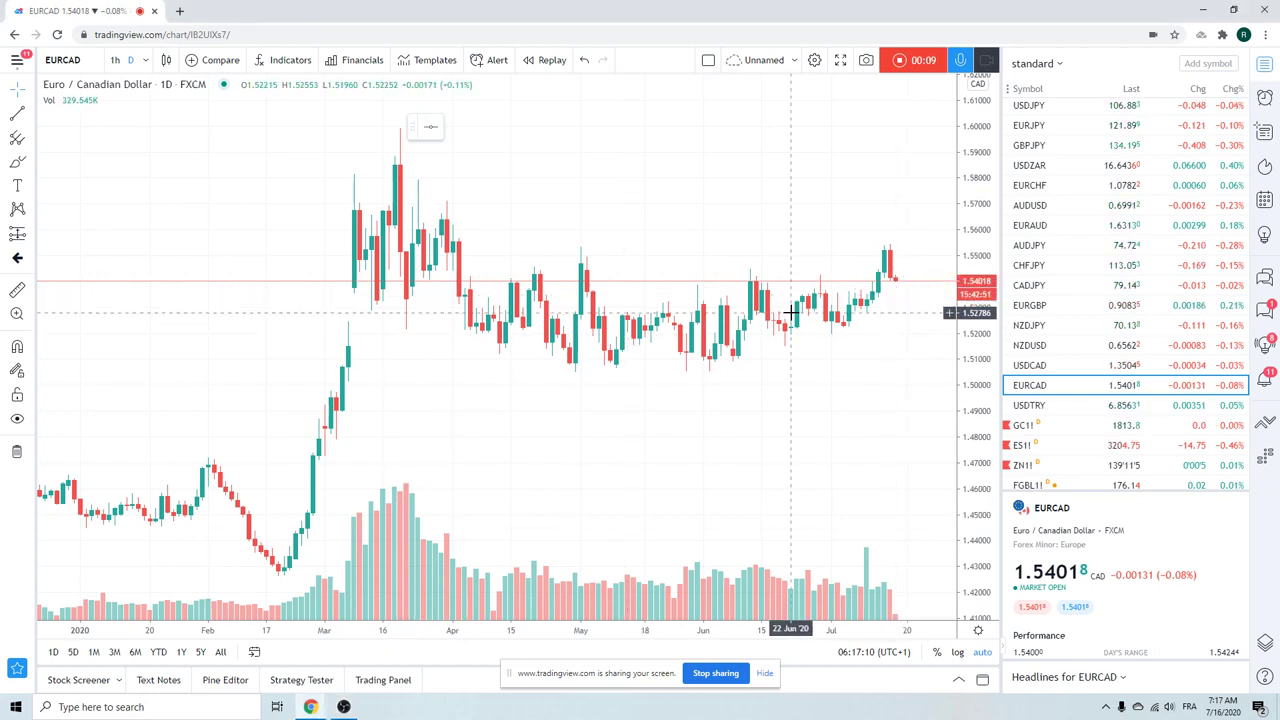
- Load the EURUSD daily chart from FXCM and frame it on about Sep 2019–Jul 2020
{"action": "scroll", "coordinate": [1089, 323], "scroll_direction": "up", "scroll_amount": 1}
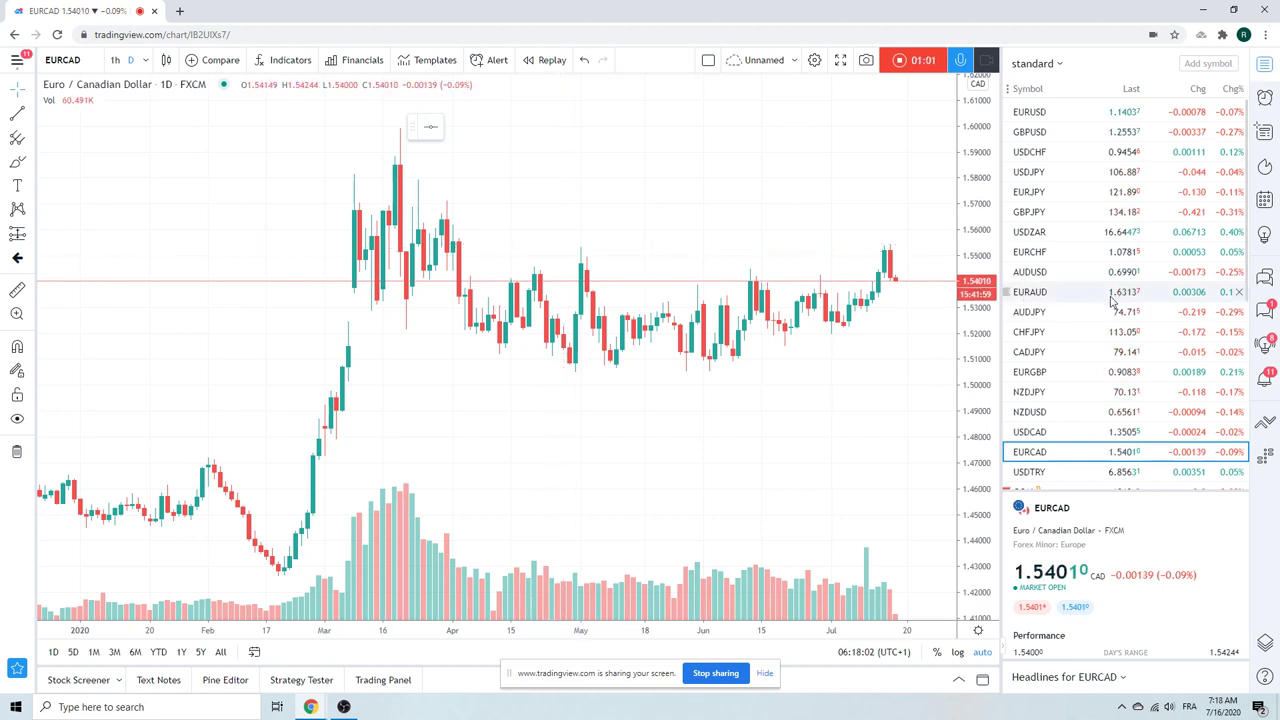
{"action": "scroll", "coordinate": [1112, 300], "scroll_direction": "down", "scroll_amount": 2}
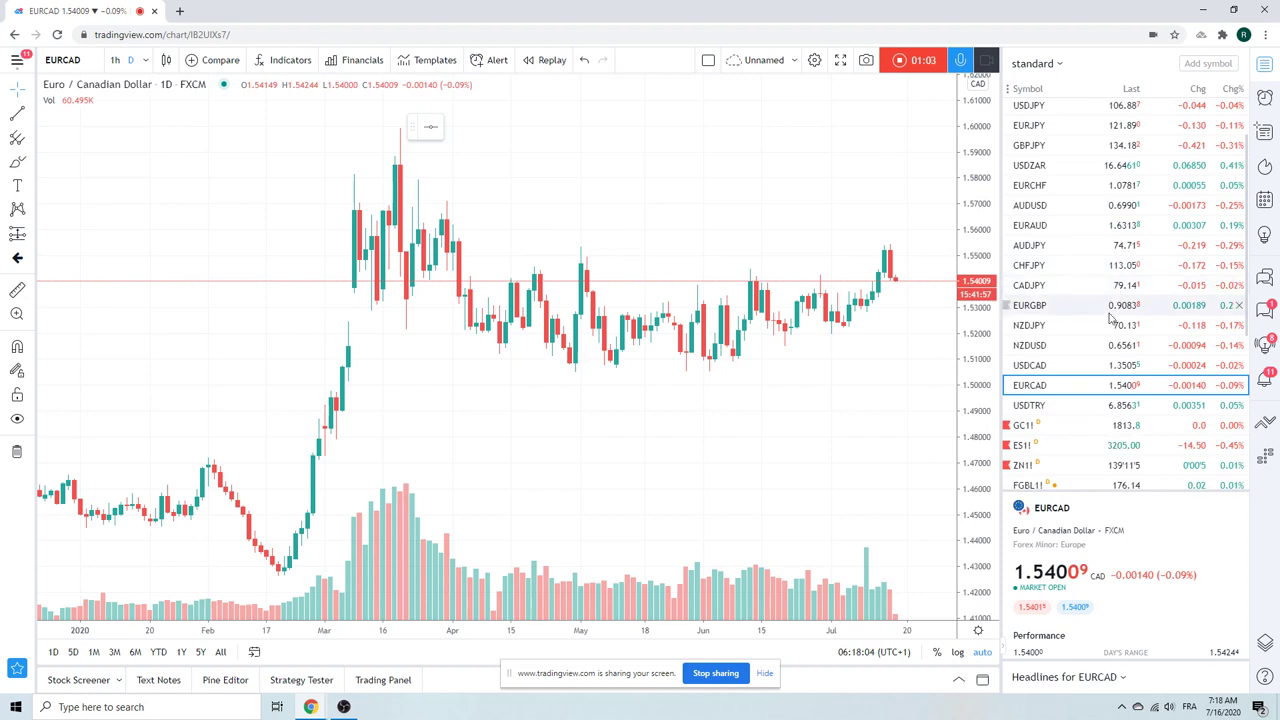
{"action": "scroll", "coordinate": [1110, 322], "scroll_direction": "up", "scroll_amount": 2}
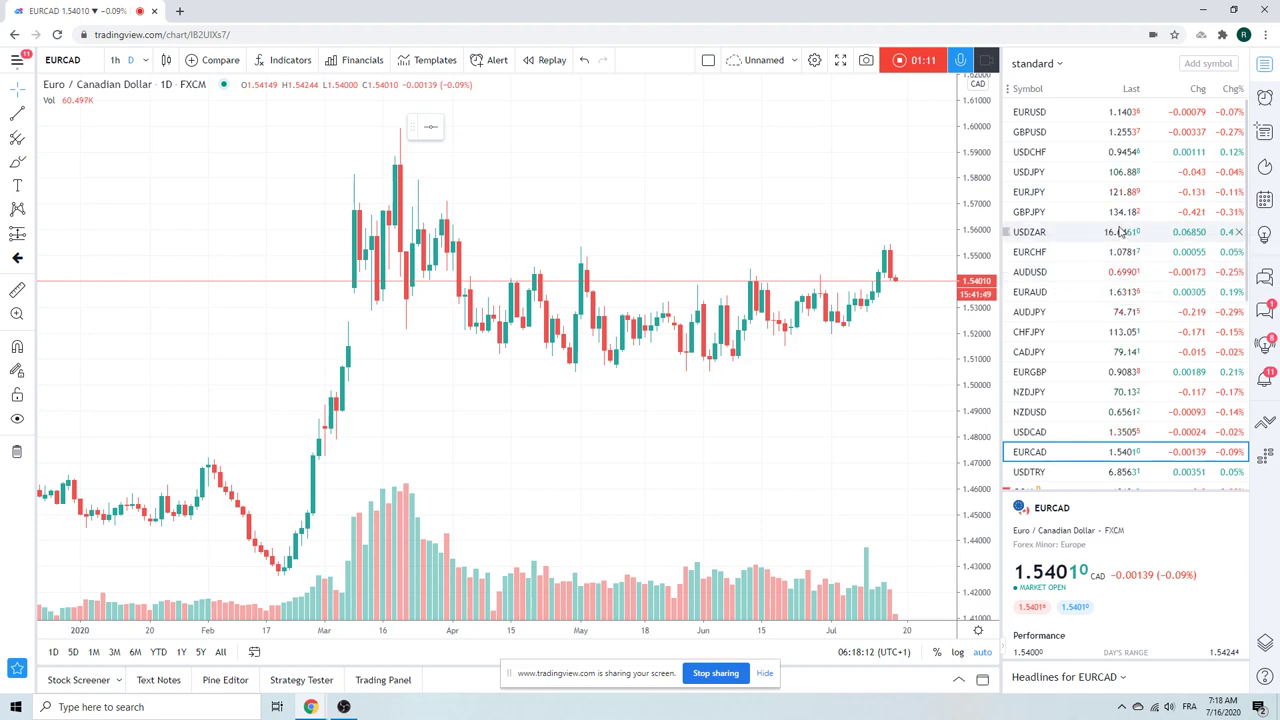
{"action": "left_click", "coordinate": [1040, 114]}
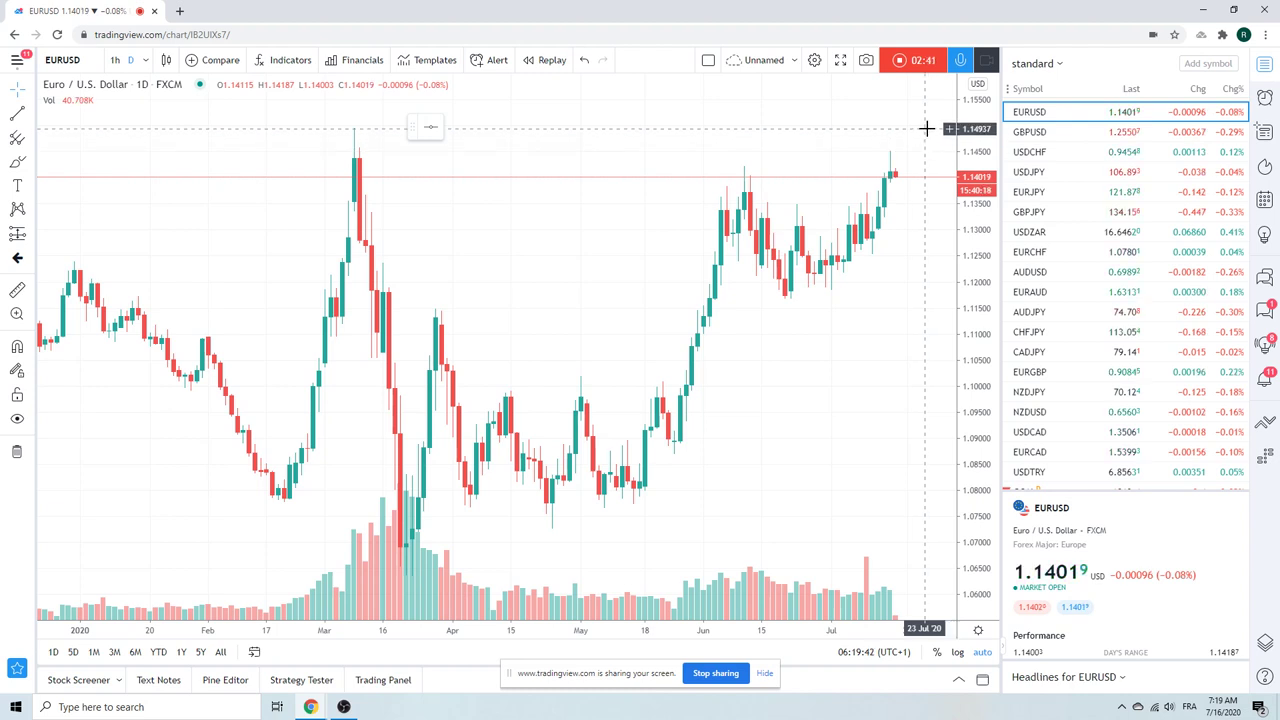
{"action": "scroll", "coordinate": [924, 132], "scroll_direction": "down", "scroll_amount": 5}
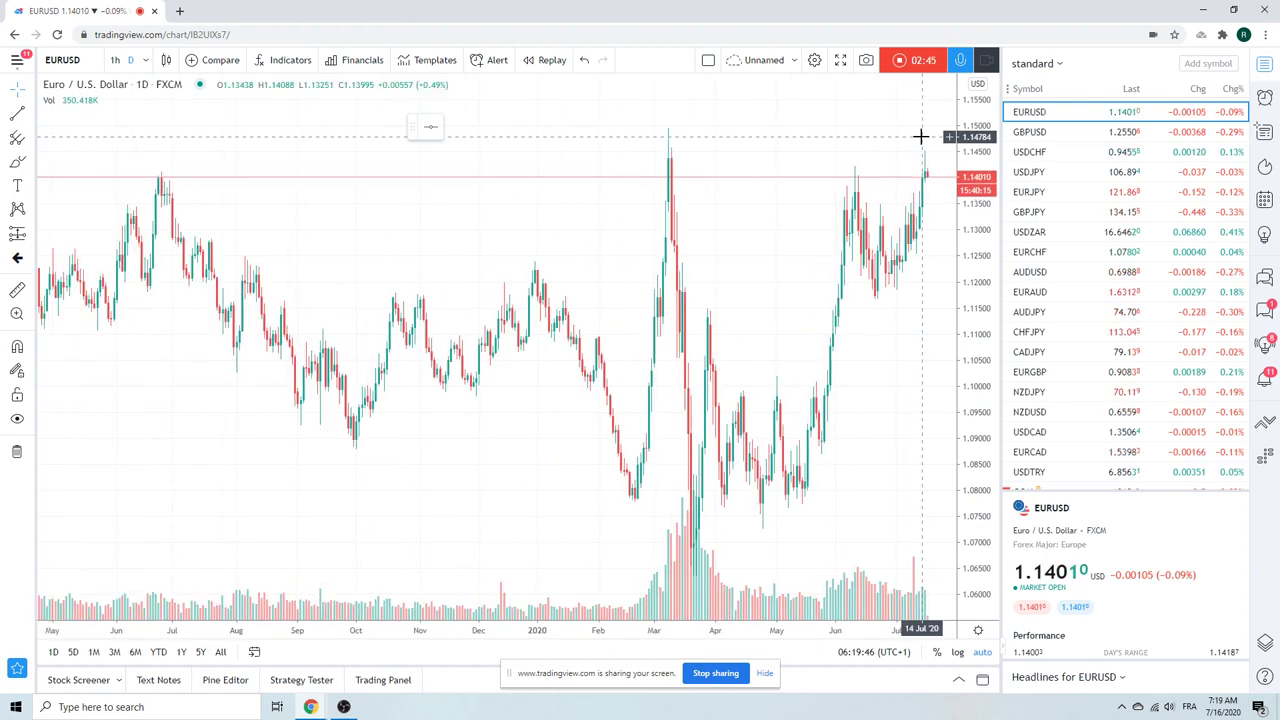
{"action": "scroll", "coordinate": [890, 191], "scroll_direction": "up", "scroll_amount": 2}
{"action": "scroll", "coordinate": [889, 193], "scroll_direction": "up", "scroll_amount": 1}
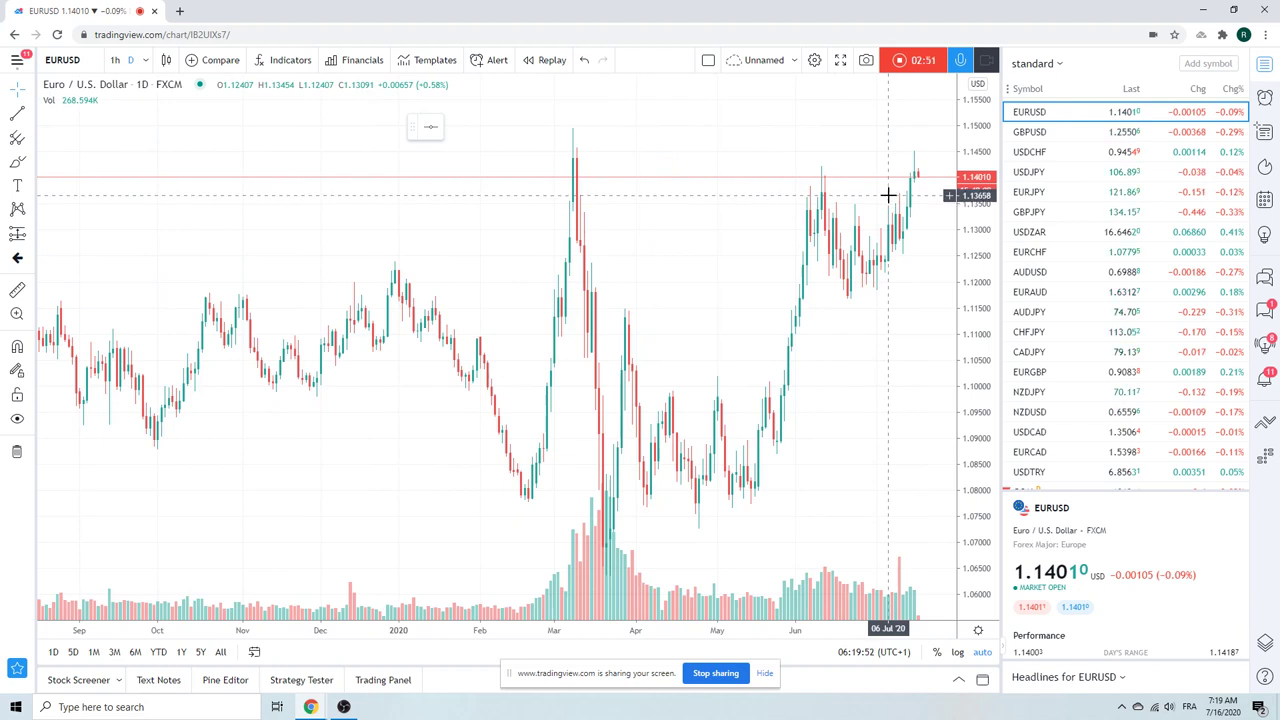
- Pick USDJPY in the watchlist to show its FXCM daily chart, last at 106.893
{"action": "left_click", "coordinate": [1040, 173]}
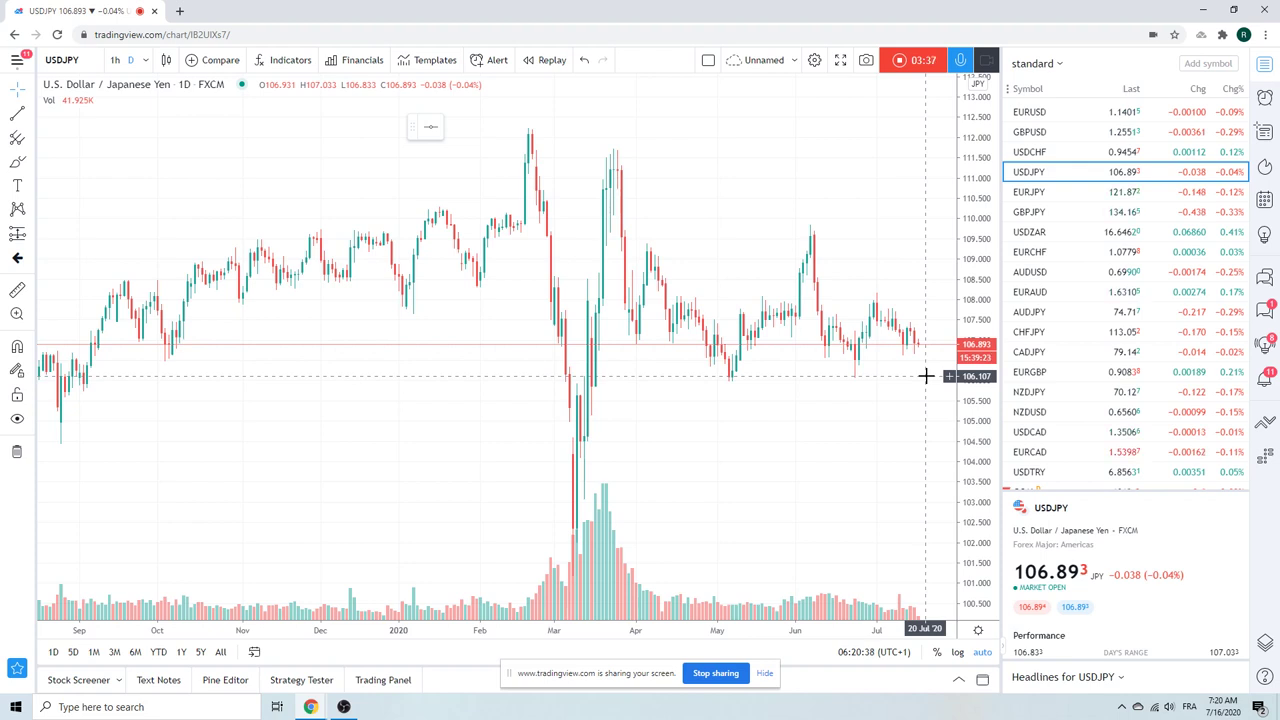
- Load the EURJPY daily chart from the watchlist and zoom in to Apr–Jul
{"action": "left_click", "coordinate": [1052, 196]}
{"action": "scroll", "coordinate": [823, 423], "scroll_direction": "up", "scroll_amount": 5}
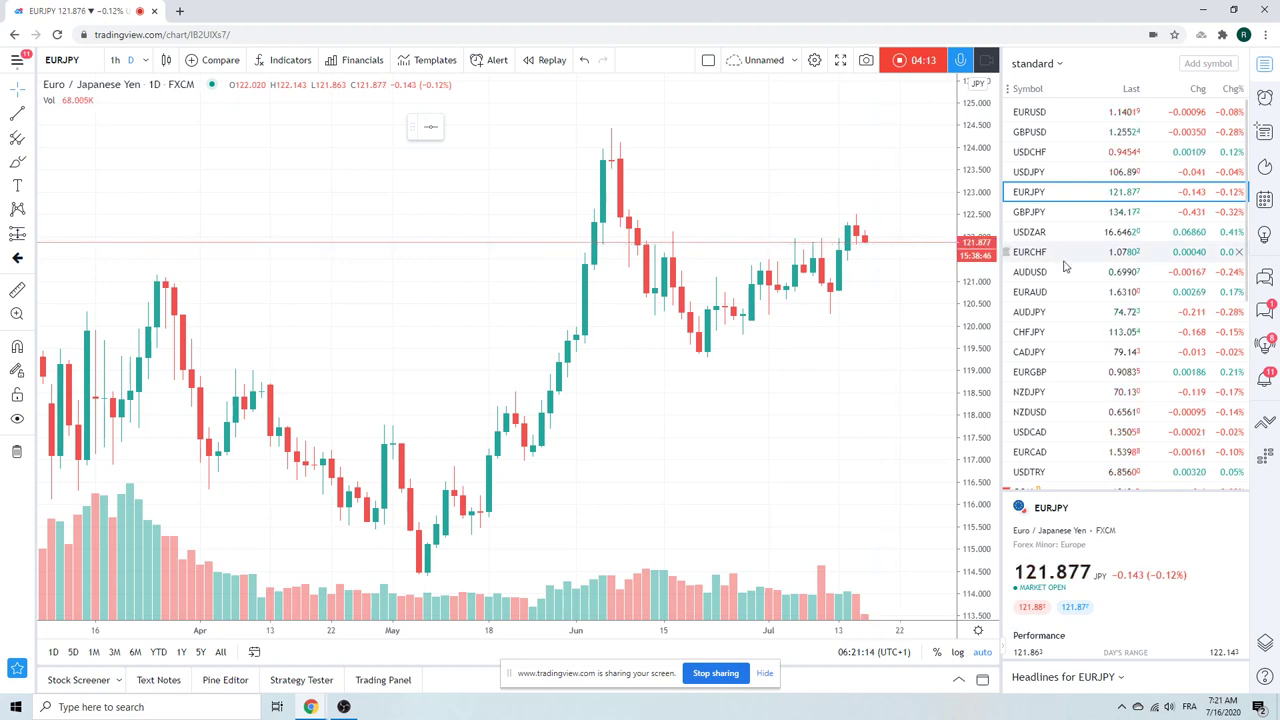
- Load the AUDJPY daily chart from the watchlist and zoom in to May–Jul
{"action": "left_click", "coordinate": [1057, 312]}
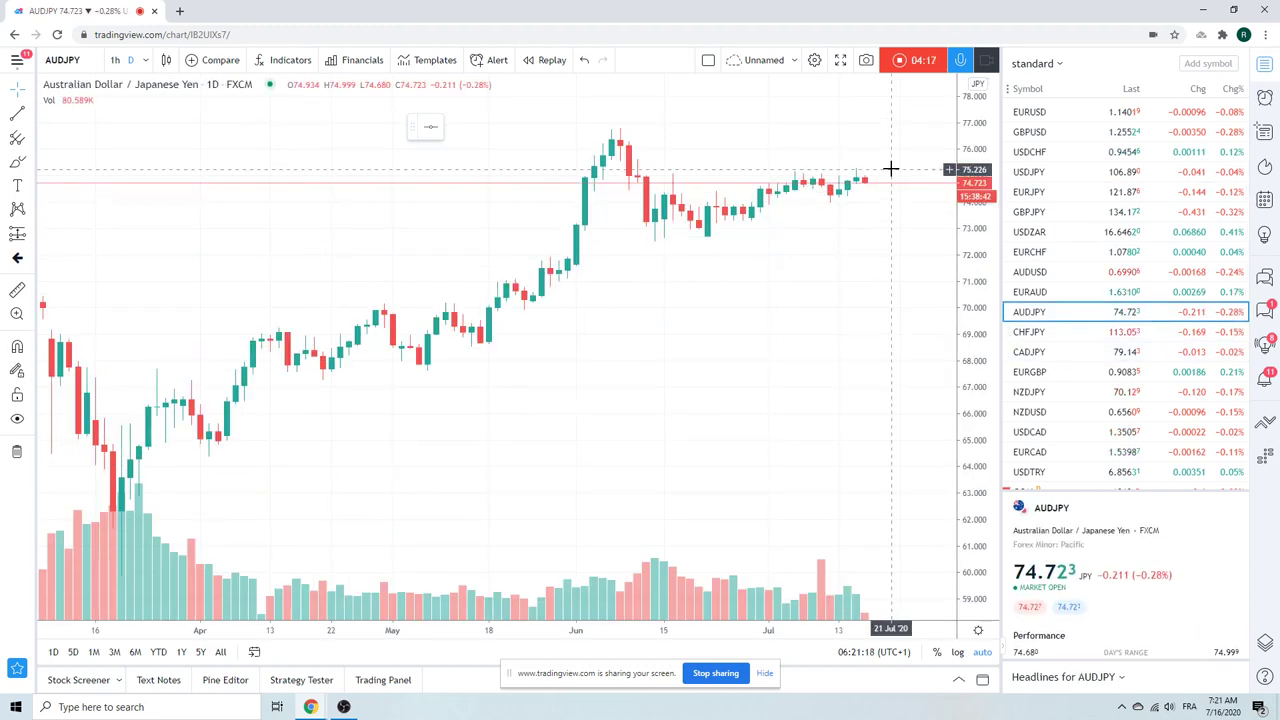
{"action": "scroll", "coordinate": [855, 289], "scroll_direction": "up", "scroll_amount": 3}
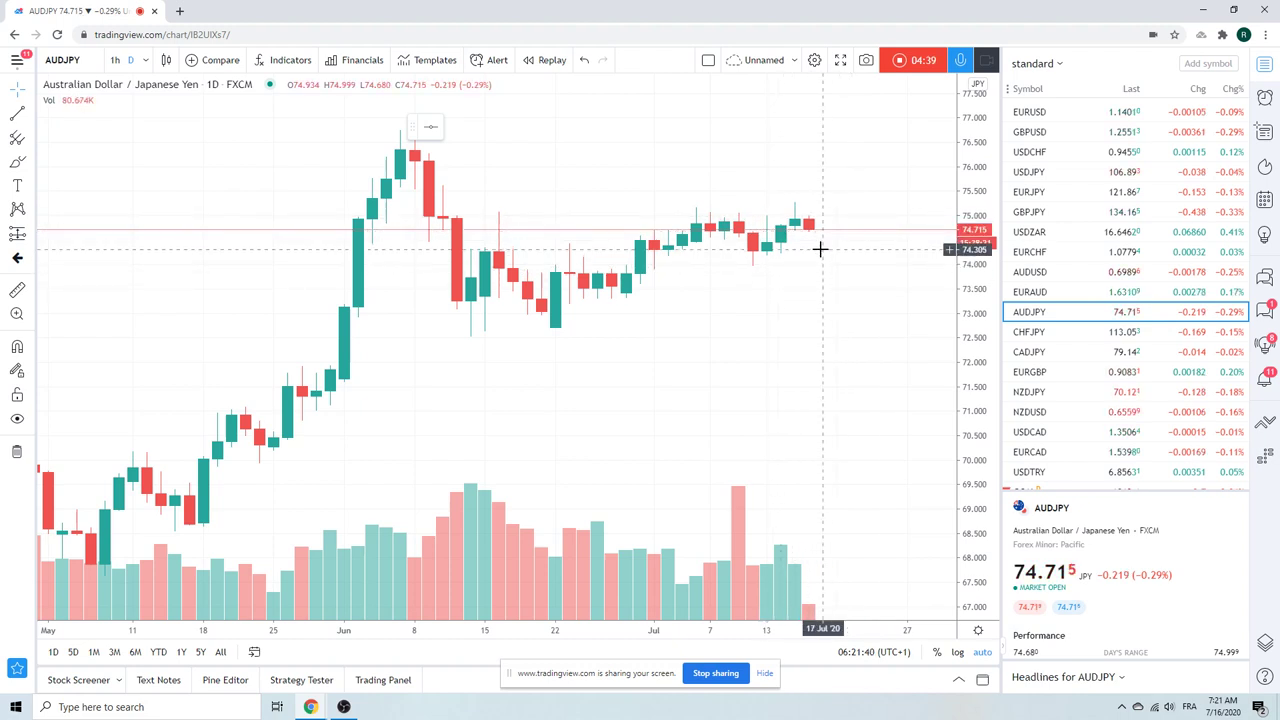
- View AUDJPY on 4-hour candles, then settle on the 1-hour timeframe
{"action": "left_click", "coordinate": [145, 60]}
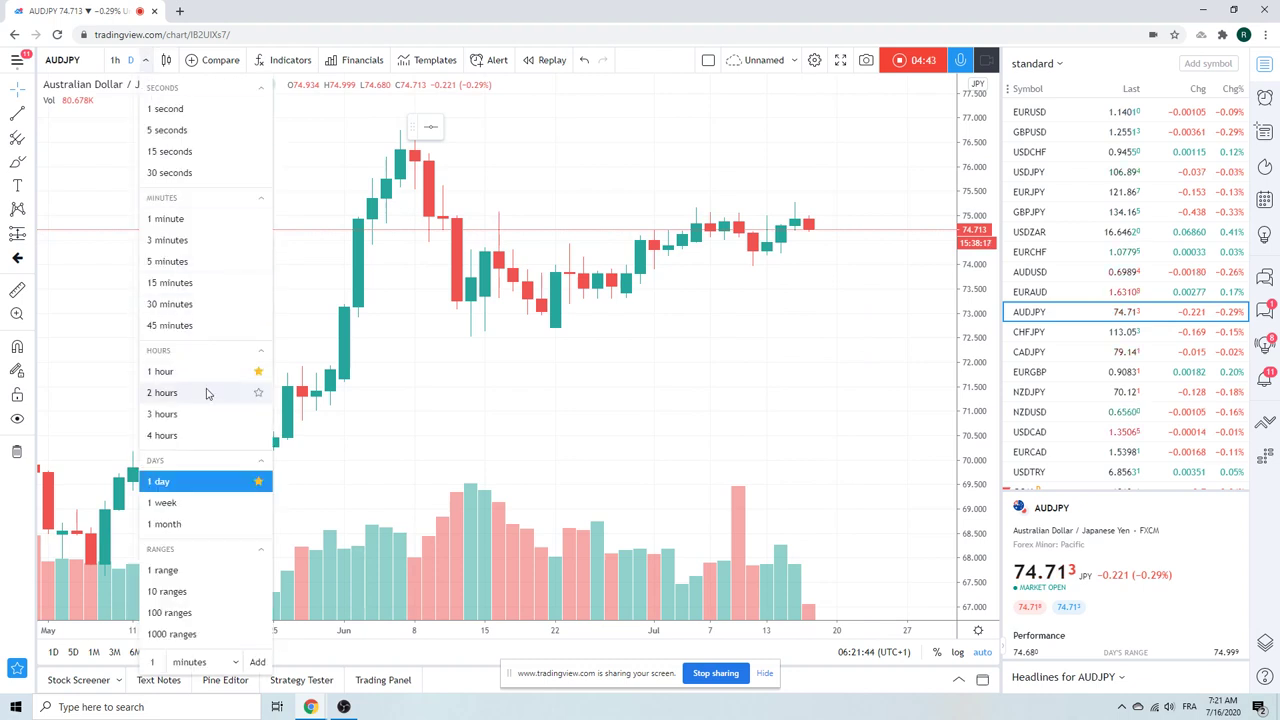
{"action": "left_click", "coordinate": [216, 436]}
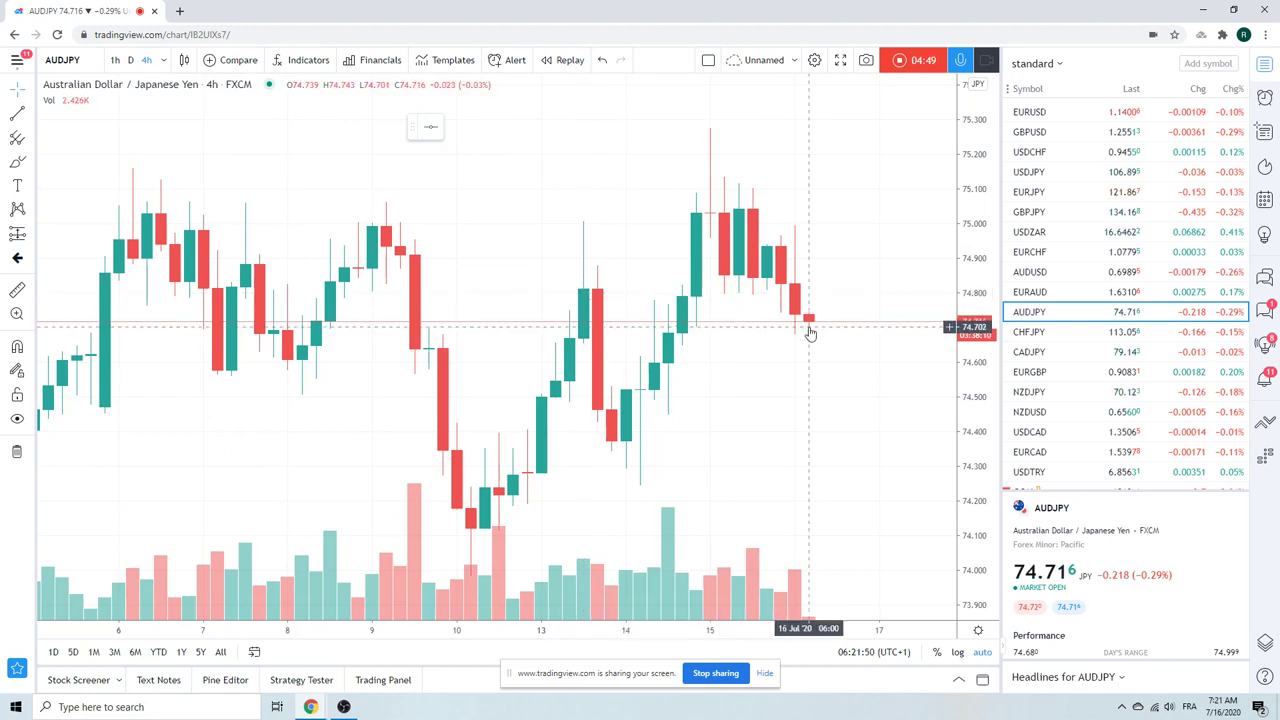
{"action": "left_click", "coordinate": [115, 60]}
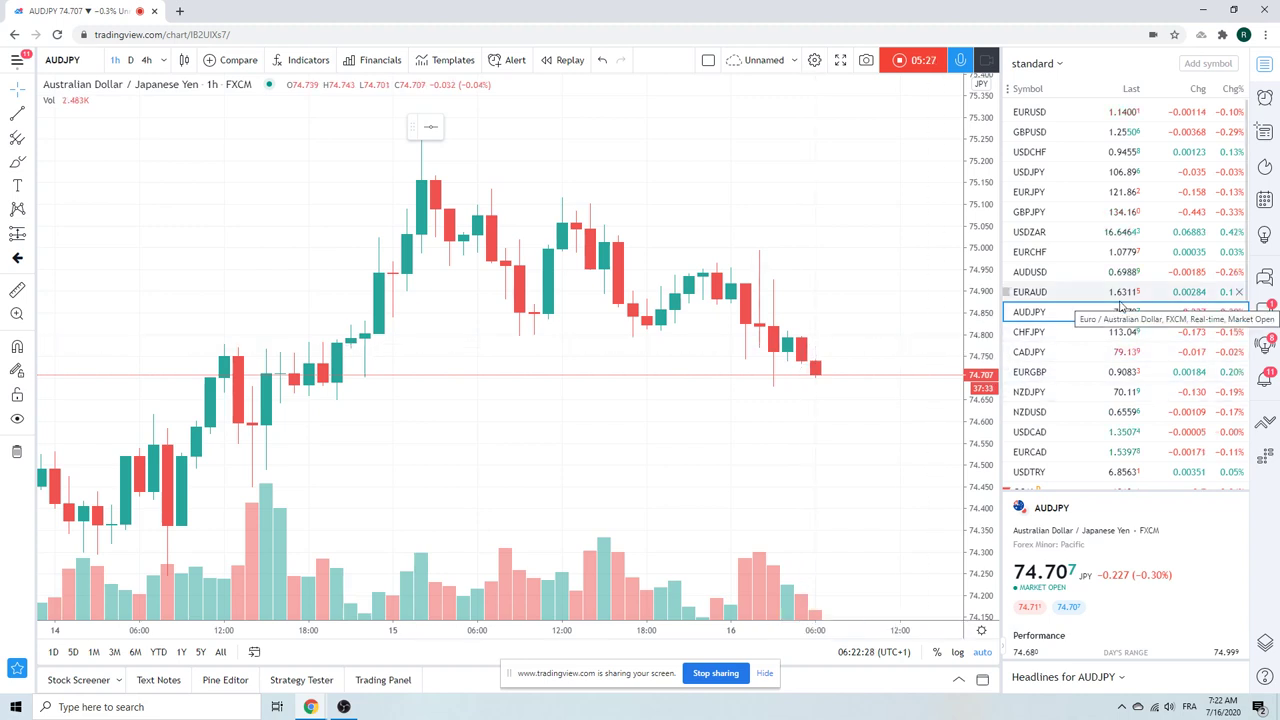
- After a glance at NZDJPY, load NZDUSD on daily candles, zoomed to about Mar–Jul 2020
{"action": "left_click", "coordinate": [1047, 393]}
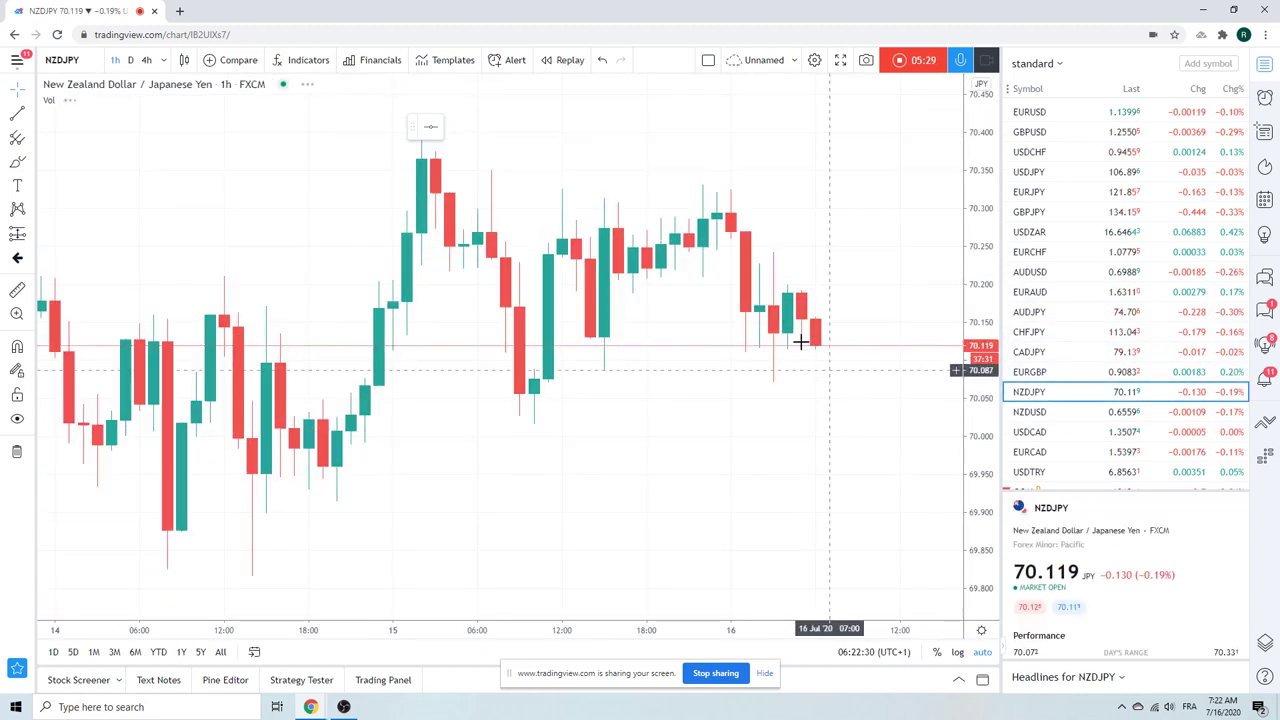
{"action": "scroll", "coordinate": [742, 298], "scroll_direction": "down", "scroll_amount": 5}
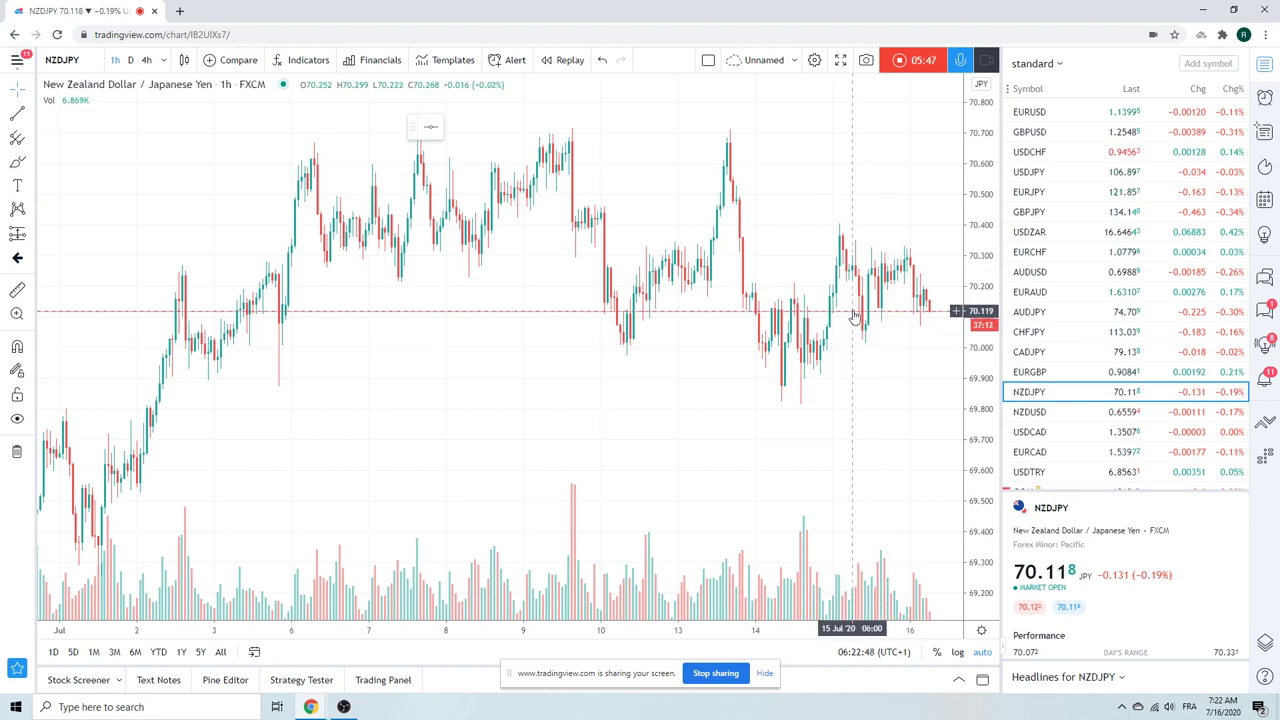
{"action": "left_click", "coordinate": [1035, 411]}
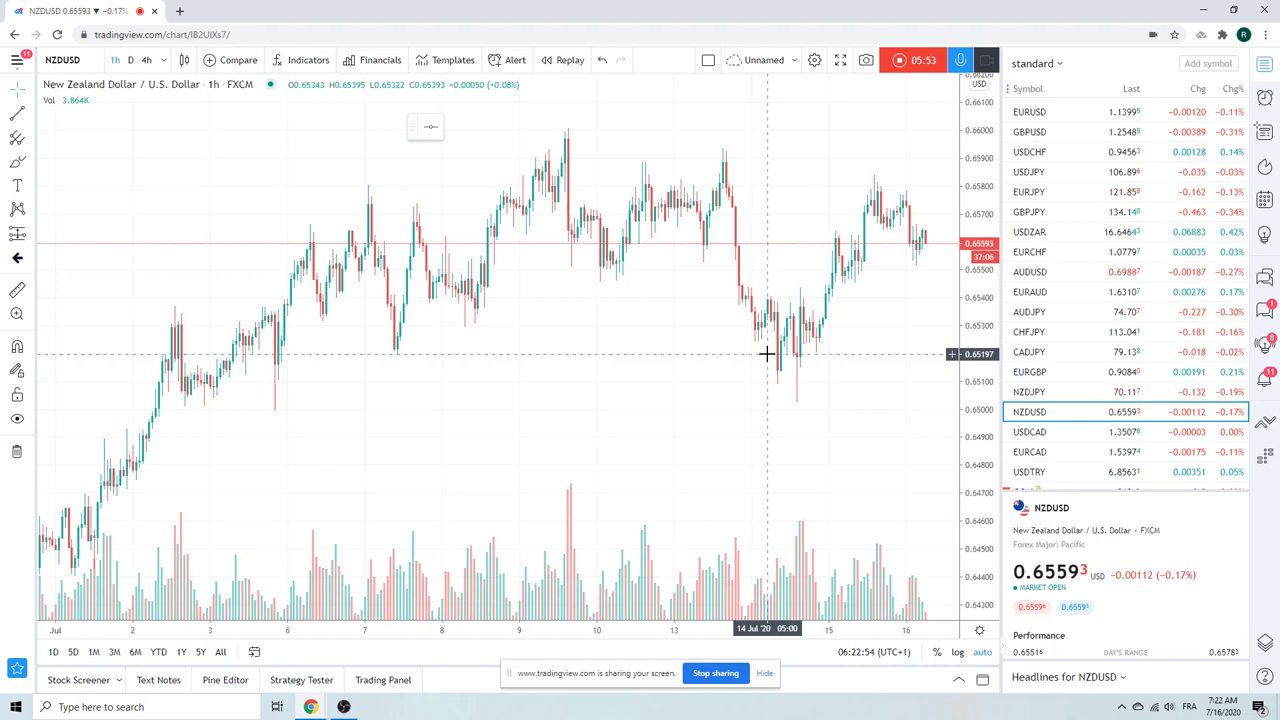
{"action": "left_click", "coordinate": [130, 60]}
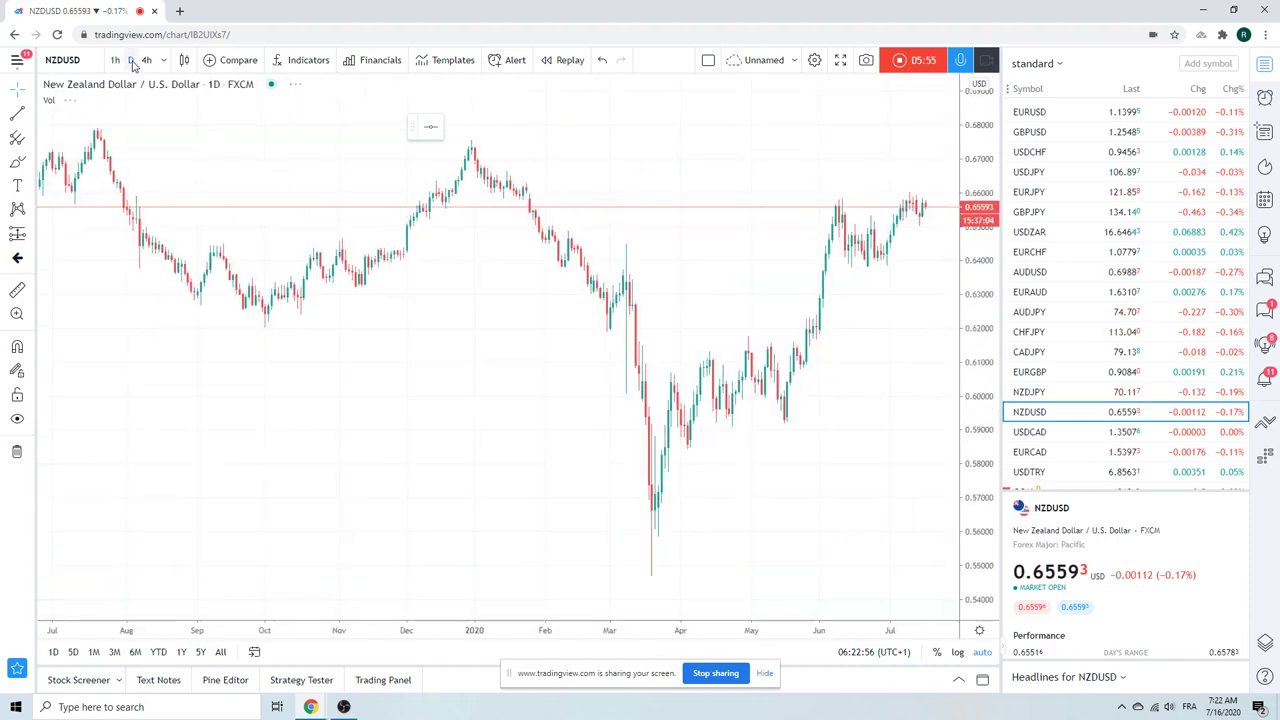
{"action": "scroll", "coordinate": [731, 272], "scroll_direction": "up", "scroll_amount": 5}
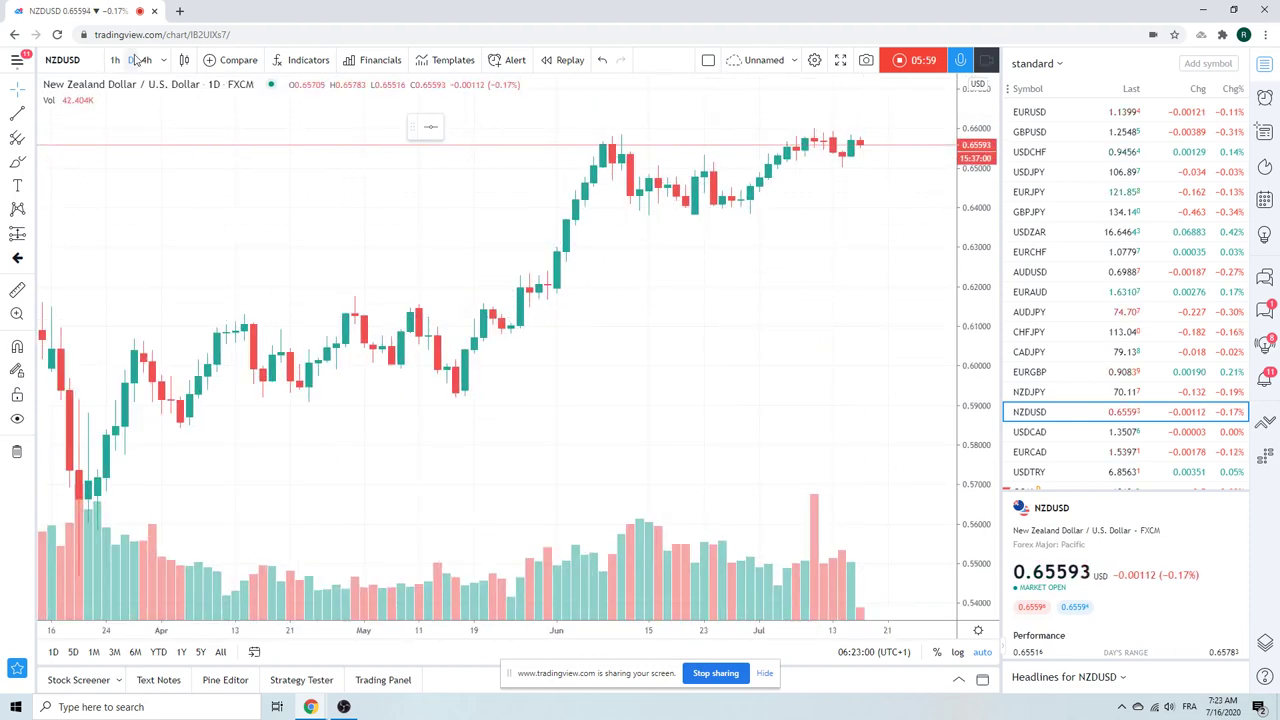
{"action": "scroll", "coordinate": [612, 325], "scroll_direction": "down", "scroll_amount": 3}
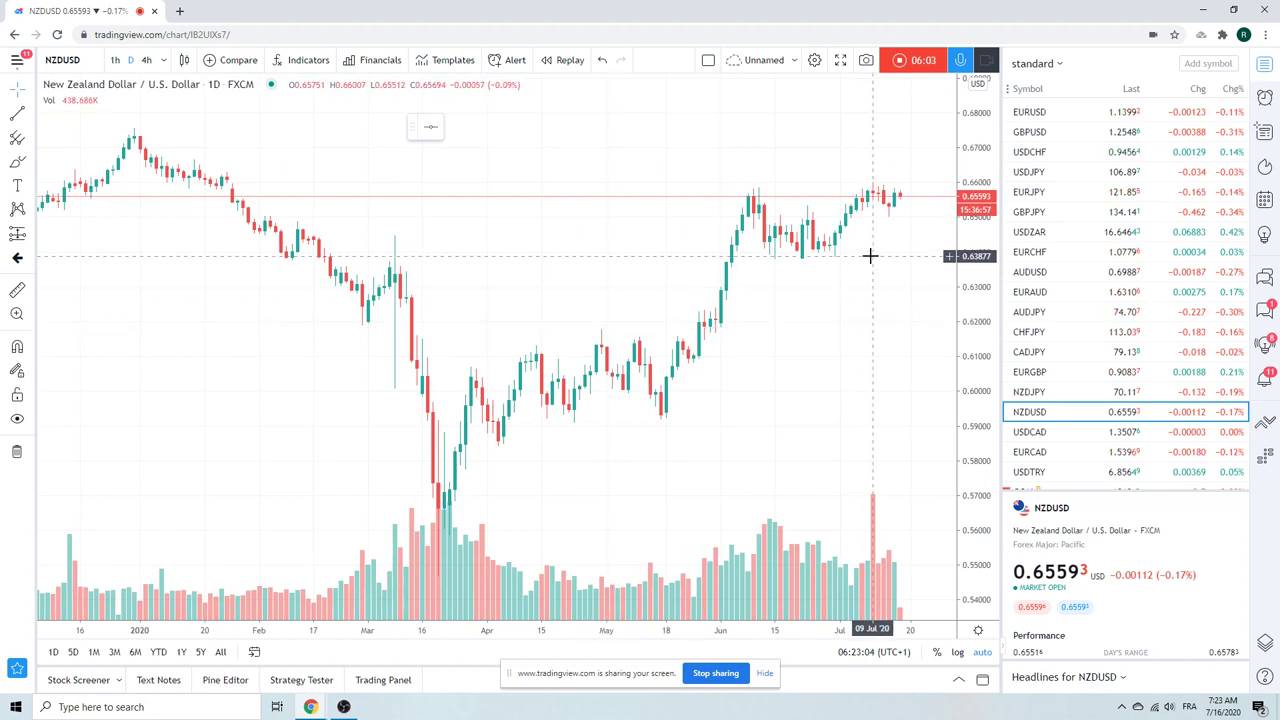
{"action": "scroll", "coordinate": [860, 262], "scroll_direction": "up", "scroll_amount": 3}
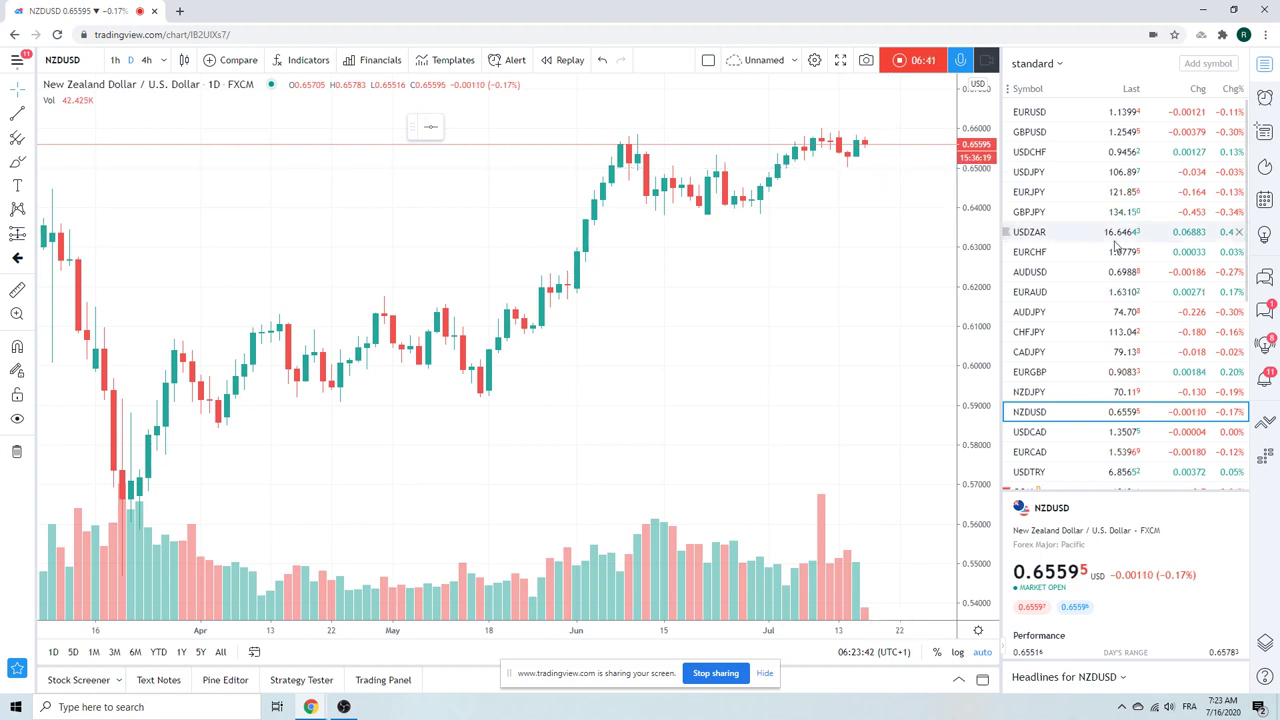
- Load the USDCAD daily chart from the watchlist and frame roughly Jan–Jul 2020
{"action": "left_click", "coordinate": [1042, 432]}
{"action": "scroll", "coordinate": [714, 243], "scroll_direction": "down", "scroll_amount": 8}
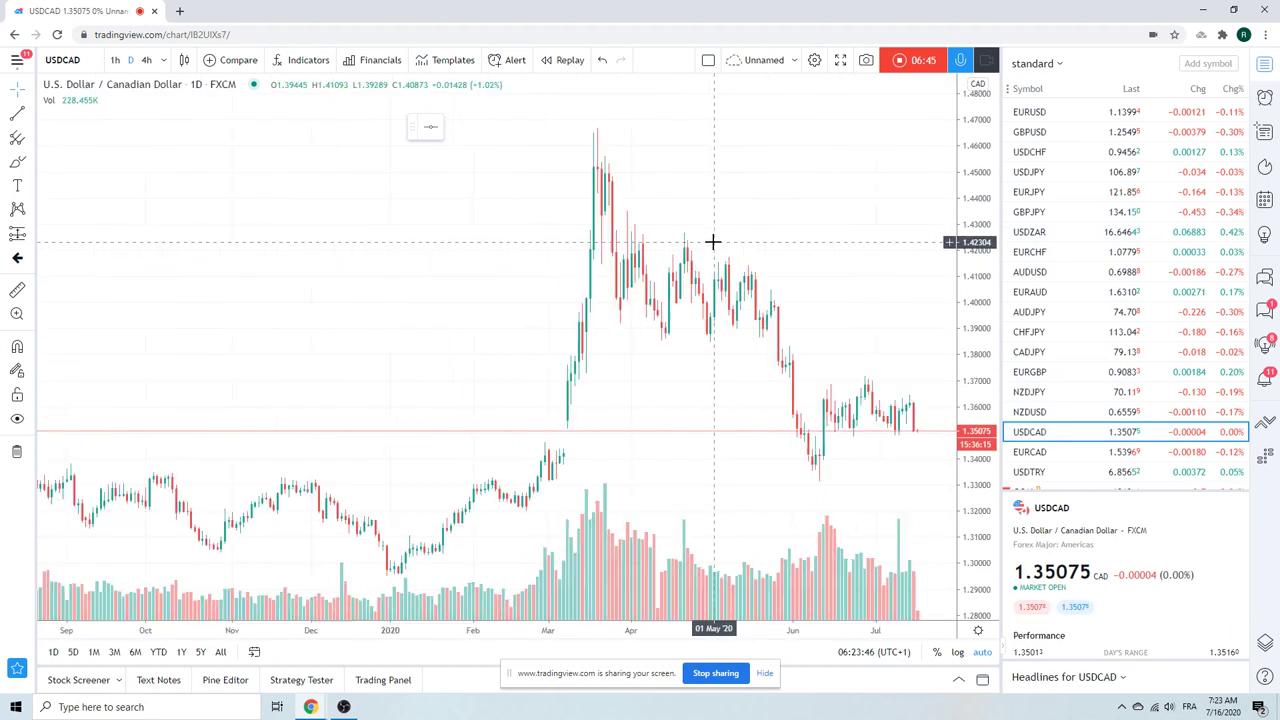
{"action": "scroll", "coordinate": [714, 243], "scroll_direction": "up", "scroll_amount": 5}
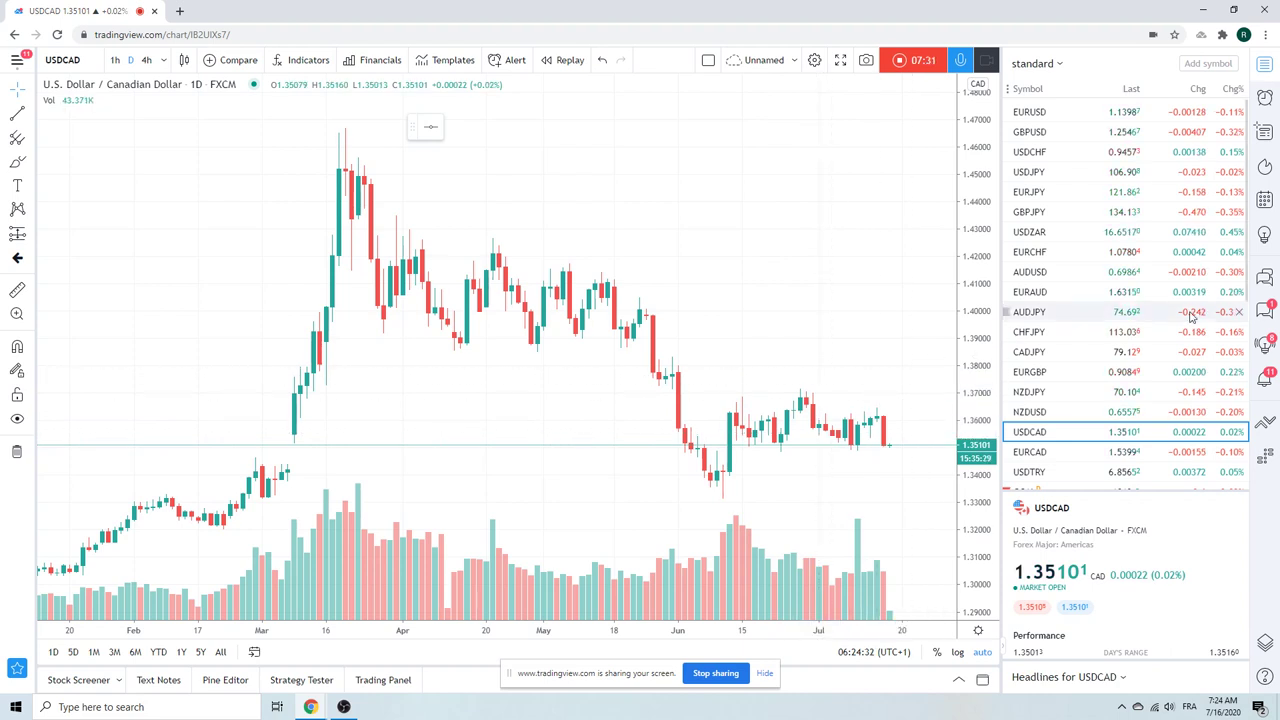
{"action": "scroll", "coordinate": [1190, 316], "scroll_direction": "down", "scroll_amount": 3}
- Change the chart symbol to EURCAD via the symbol search box
{"action": "left_click", "coordinate": [78, 62]}
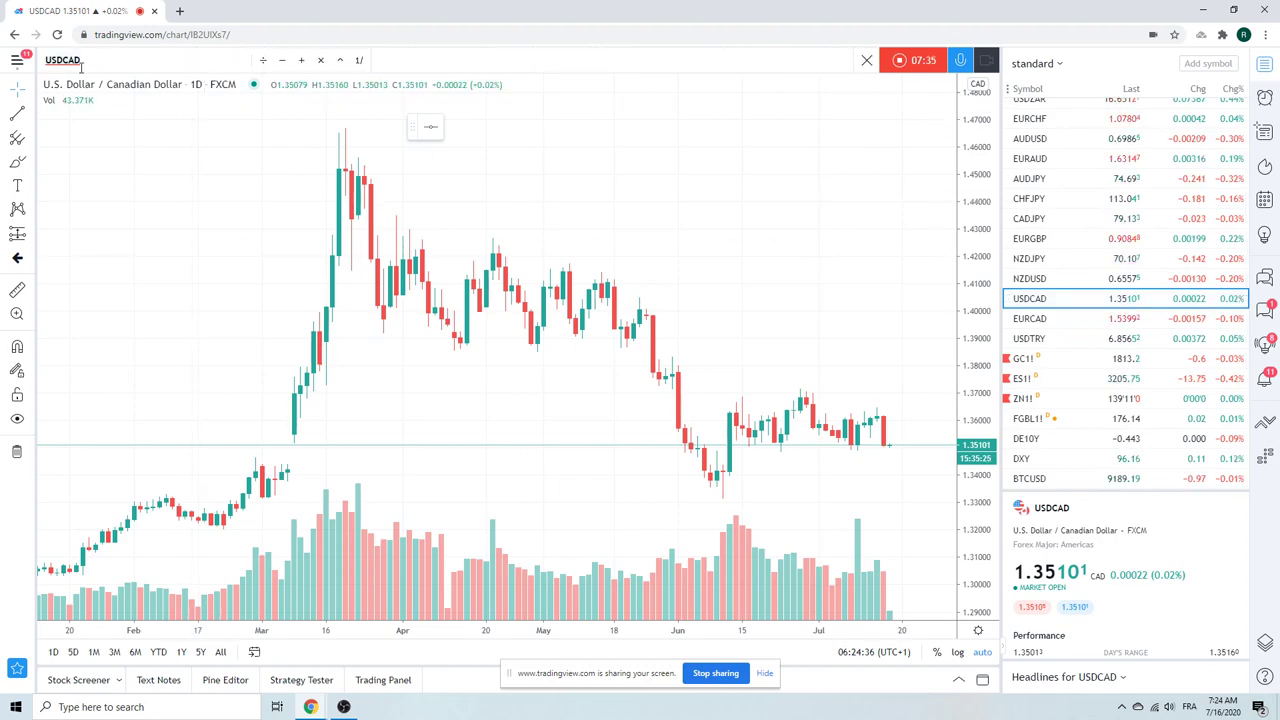
{"action": "type", "text": "EURCAD"}
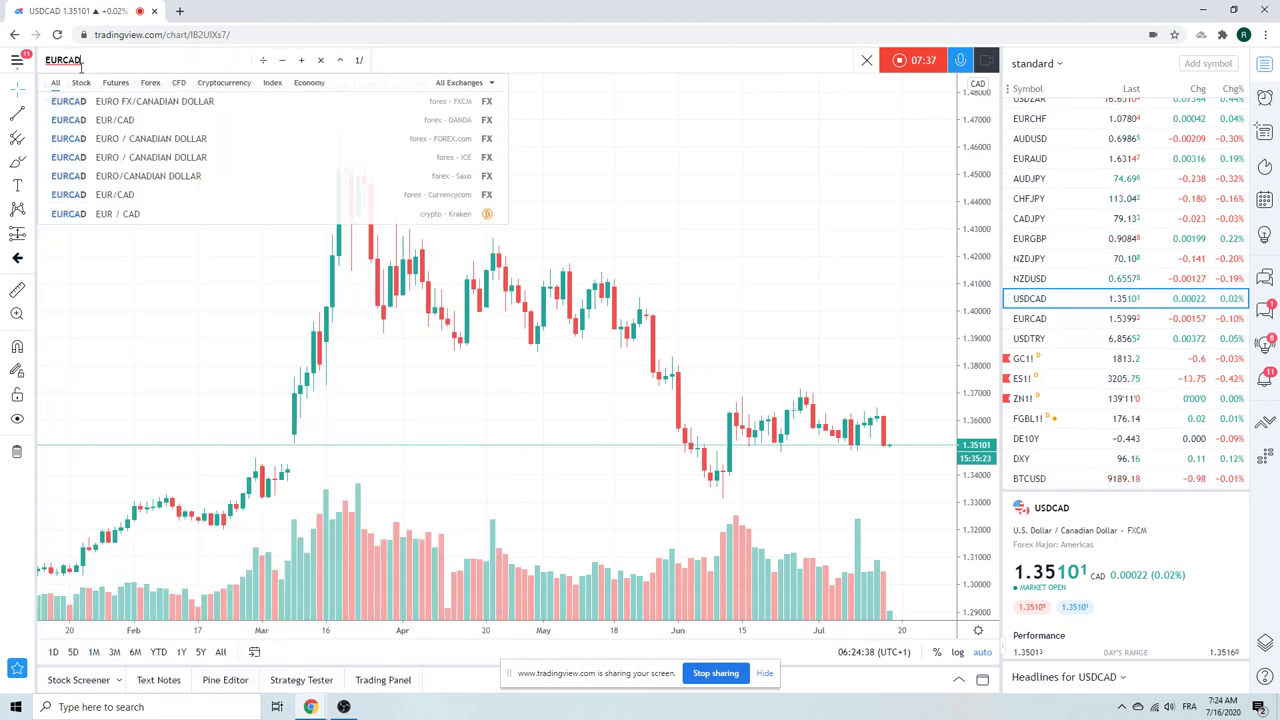
{"action": "key", "text": "Return"}
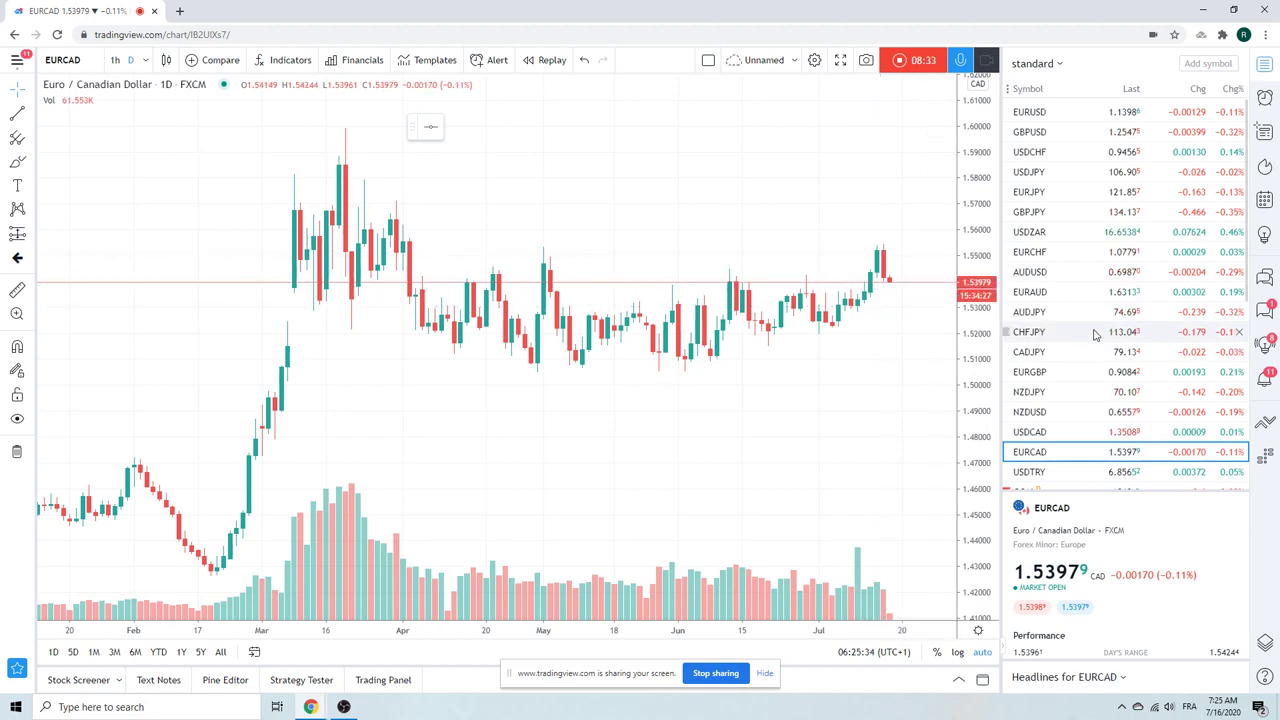
{"action": "scroll", "coordinate": [1095, 335], "scroll_direction": "down", "scroll_amount": 1}
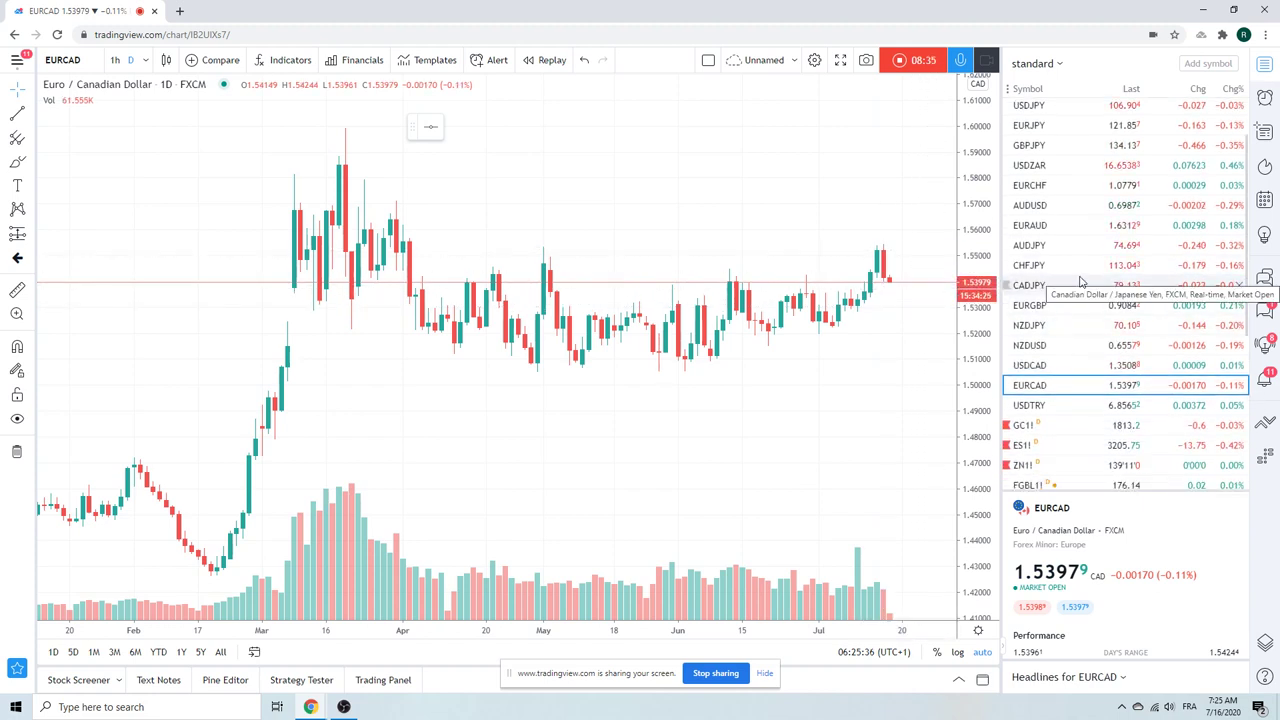
- Review the ES1! S&P 500 E-mini daily chart, then switch to GC1! Gold Futures
{"action": "left_click", "coordinate": [1050, 446]}
{"action": "scroll", "coordinate": [743, 320], "scroll_direction": "up", "scroll_amount": 5}
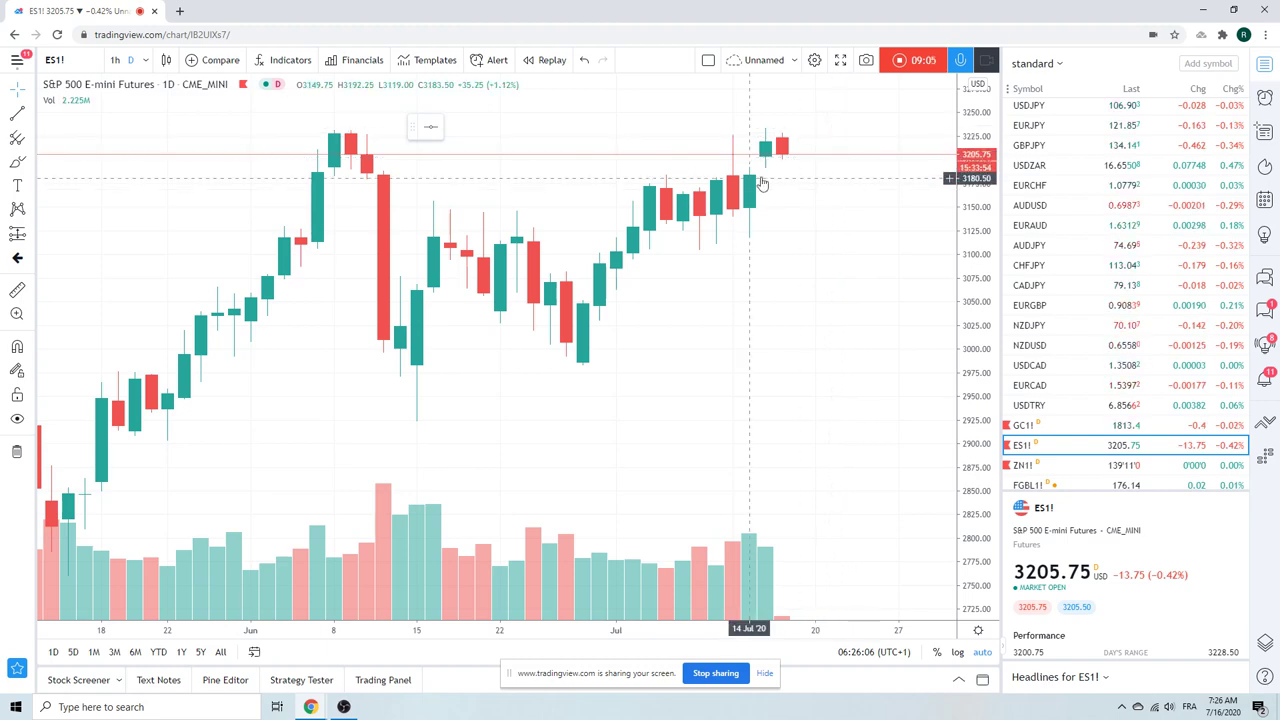
{"action": "scroll", "coordinate": [652, 287], "scroll_direction": "down", "scroll_amount": 5}
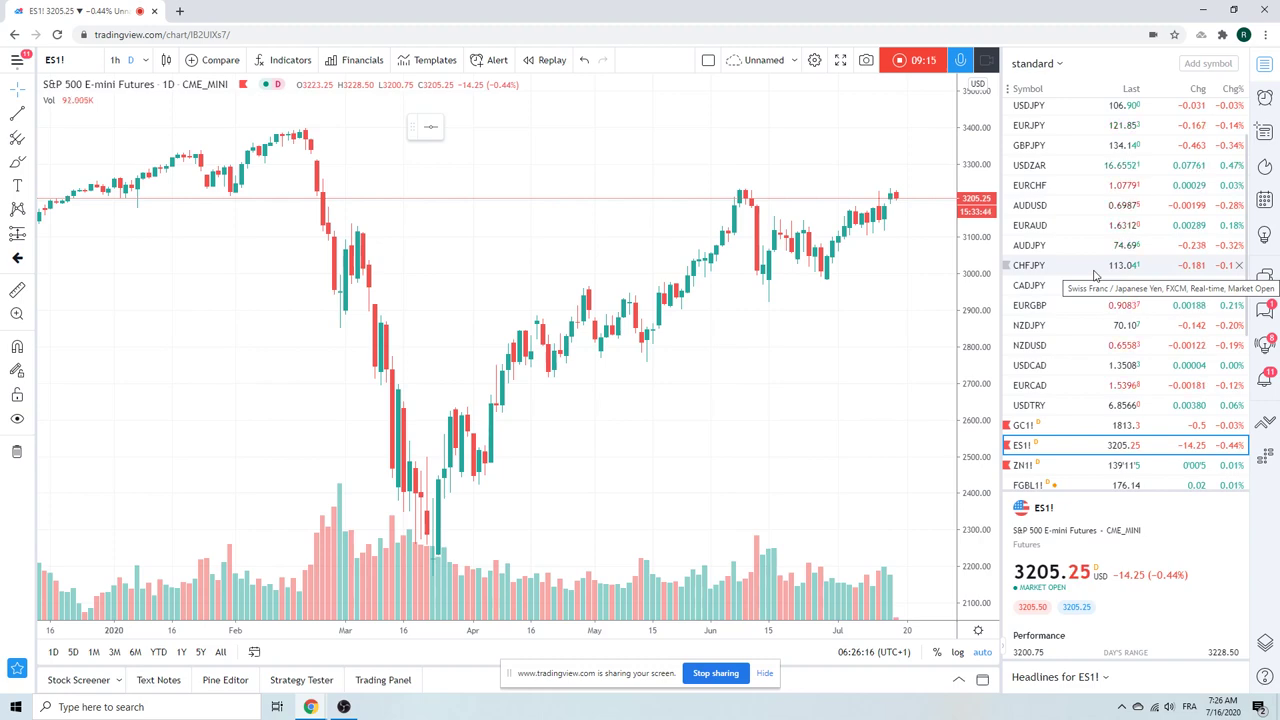
{"action": "left_click", "coordinate": [1091, 425]}
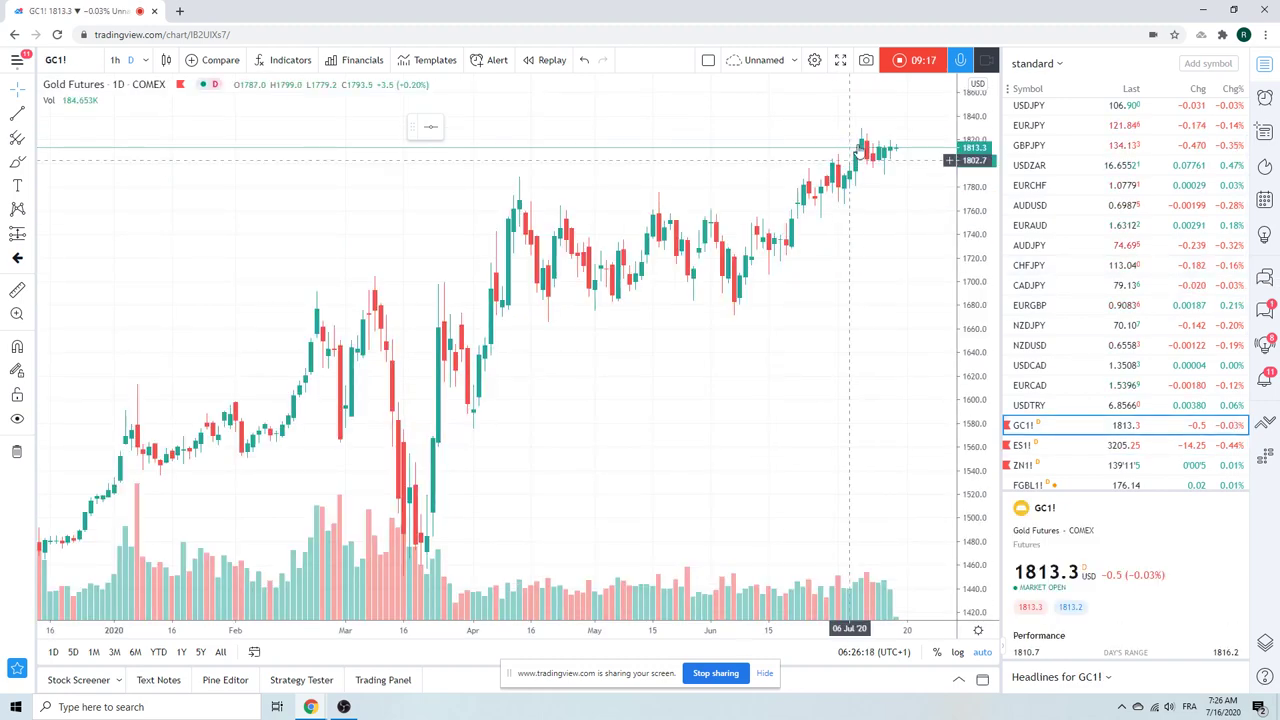
{"action": "scroll", "coordinate": [1123, 288], "scroll_direction": "down", "scroll_amount": 3}
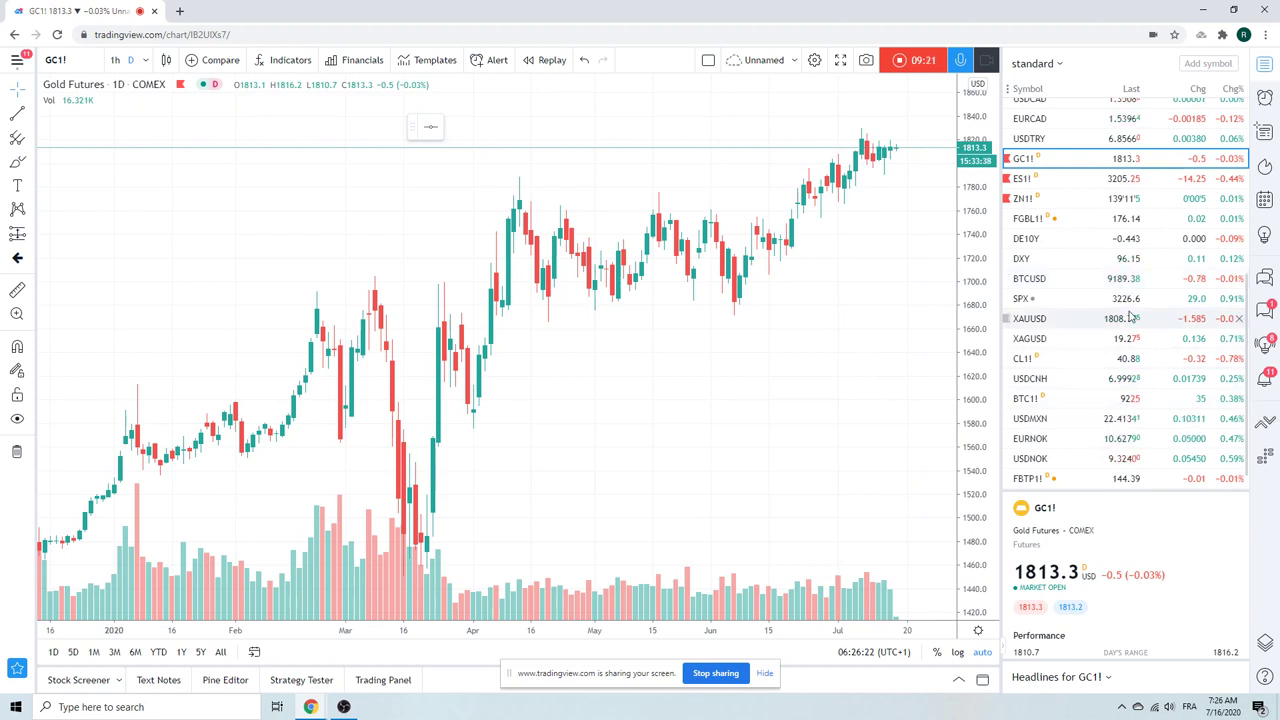
- Load the Coinbase BTCUSD daily chart from the watchlist, last near 9189.38
{"action": "left_click", "coordinate": [1100, 279]}
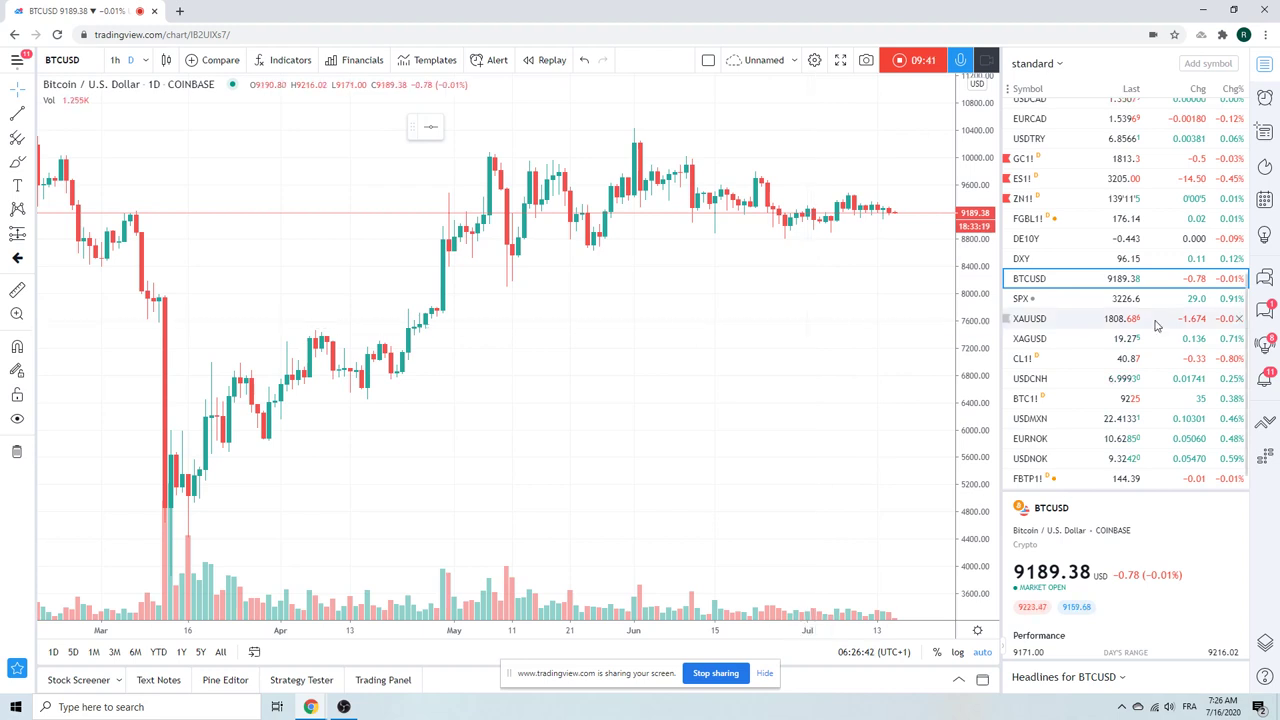
{"action": "scroll", "coordinate": [1080, 305], "scroll_direction": "down", "scroll_amount": 1}
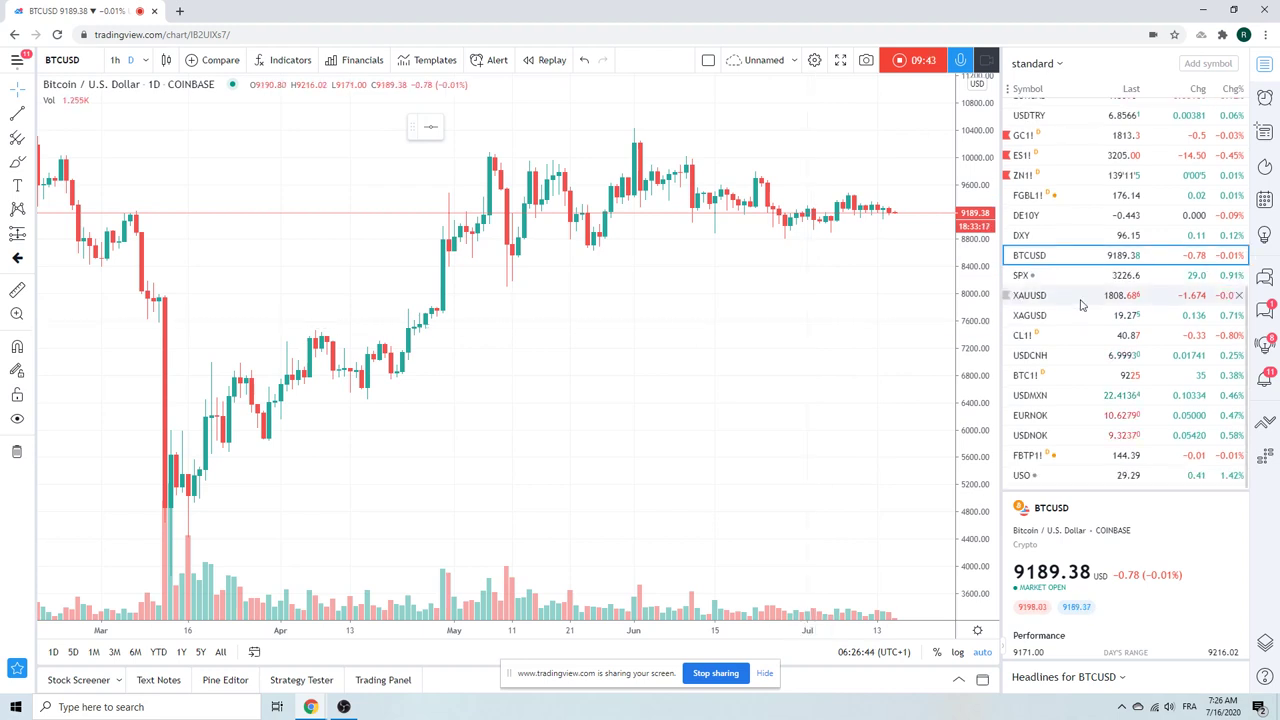
{"action": "scroll", "coordinate": [1086, 388], "scroll_direction": "up", "scroll_amount": 5}
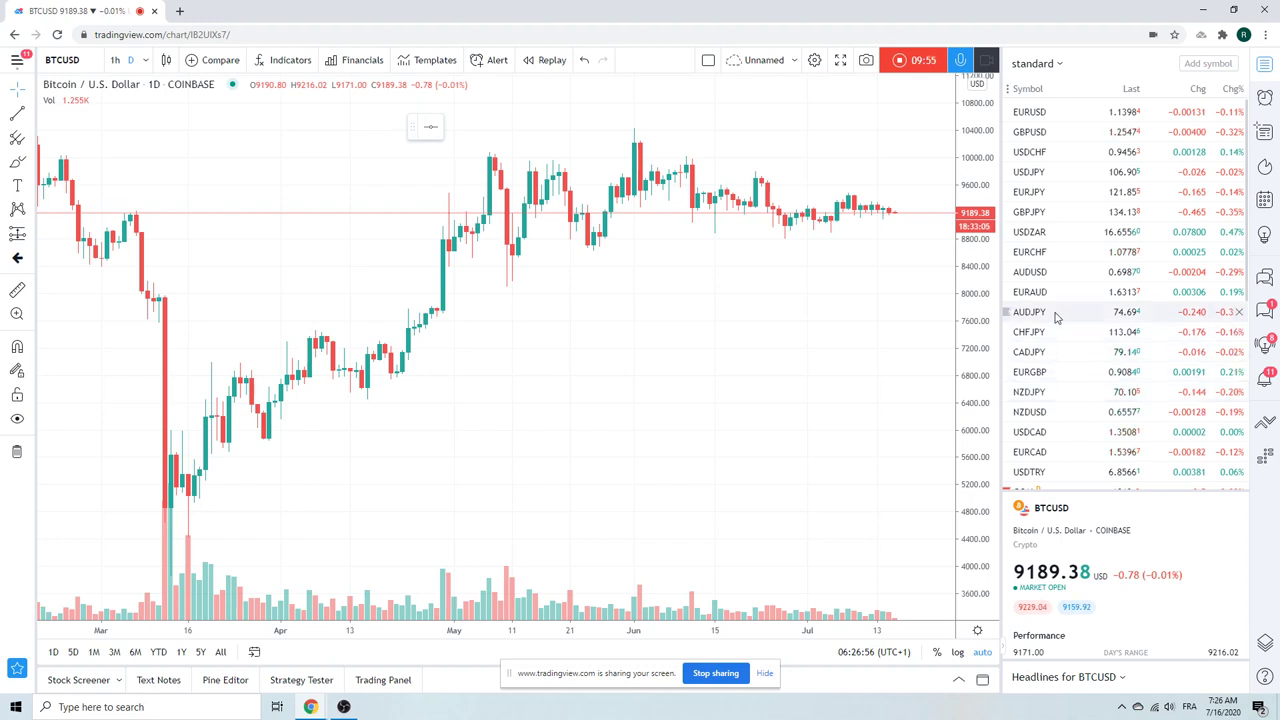
- Switch to the AUDUSD daily chart and zoom out to show September through July
{"action": "left_click", "coordinate": [1057, 273]}
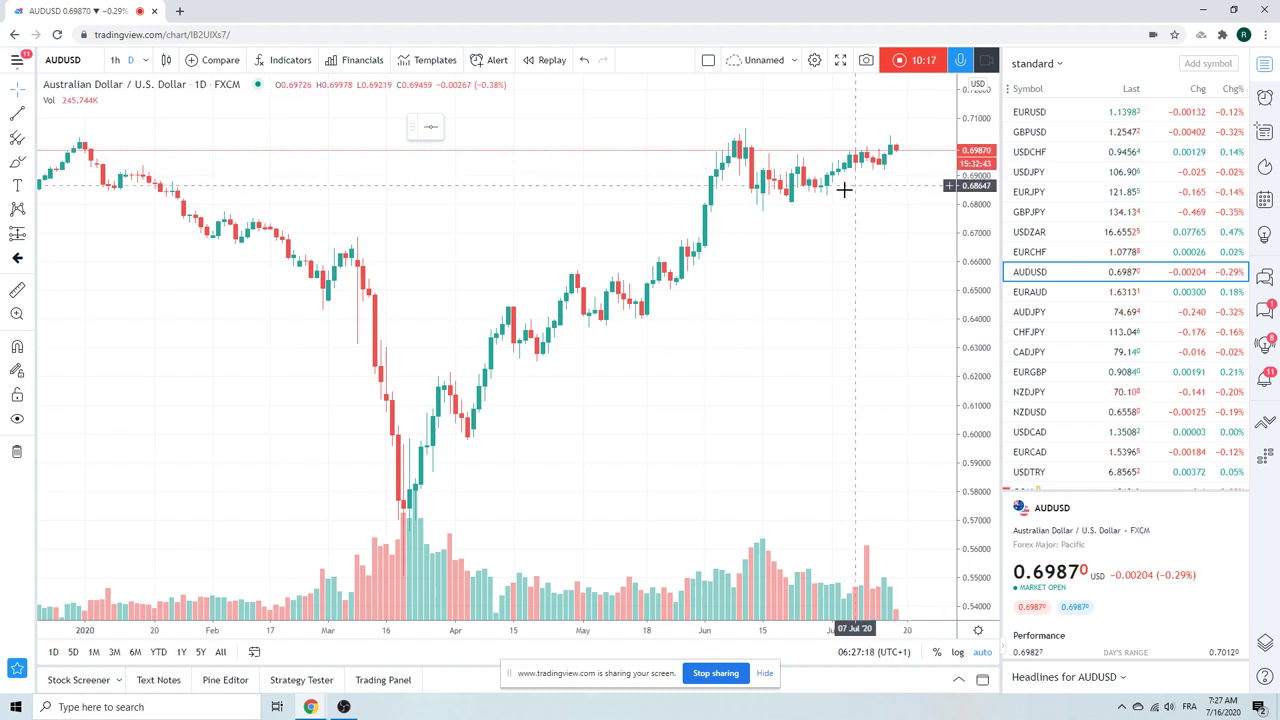
{"action": "scroll", "coordinate": [840, 195], "scroll_direction": "down", "scroll_amount": 3}
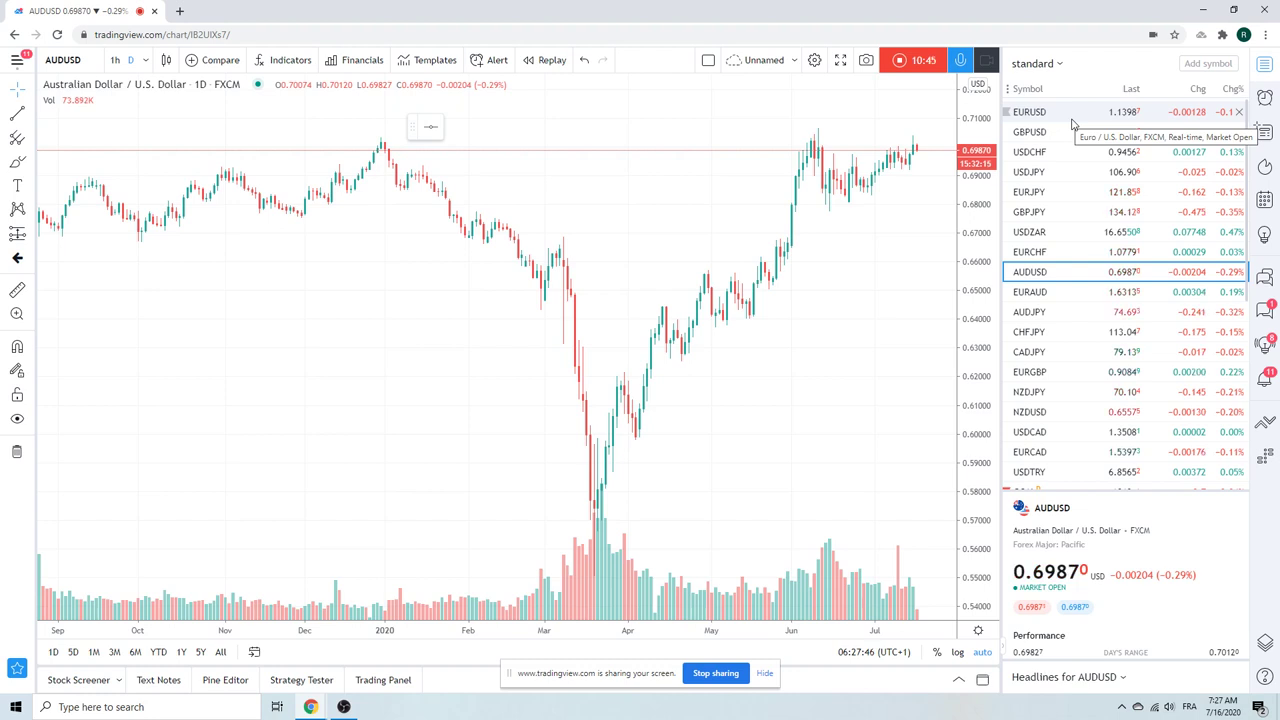
{"action": "scroll", "coordinate": [1072, 123], "scroll_direction": "down", "scroll_amount": 3}
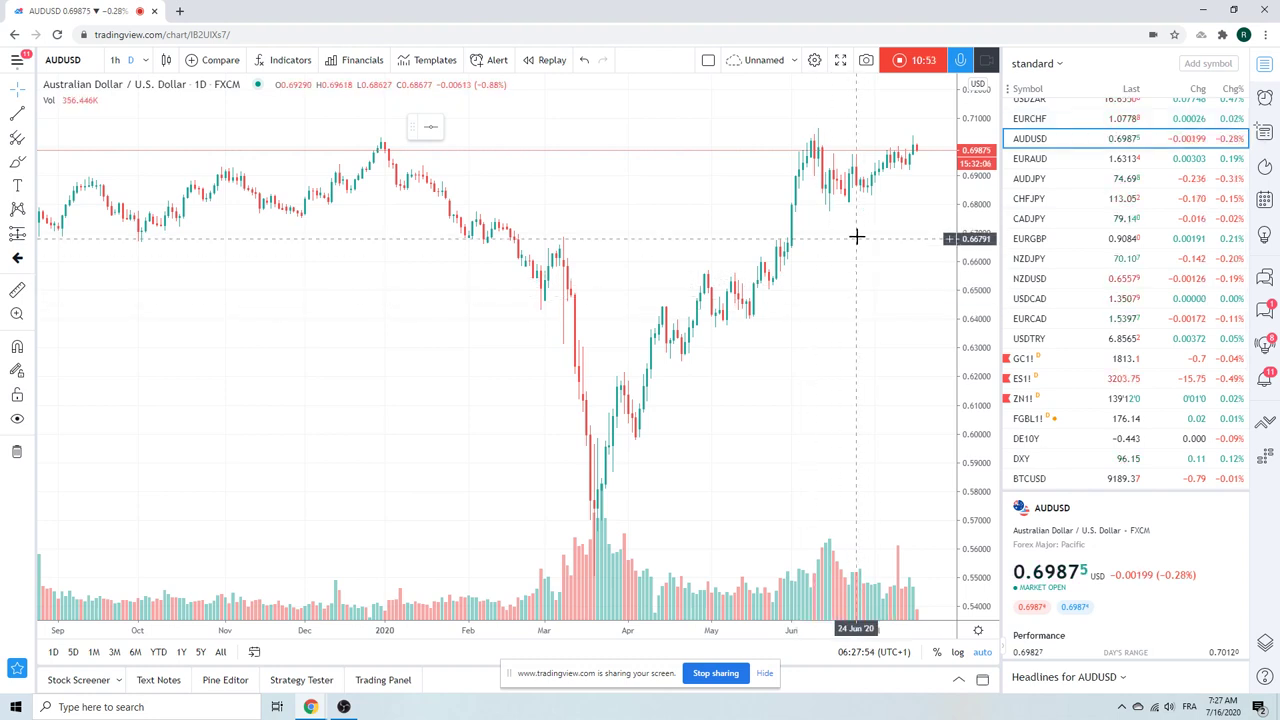
- Stop the chart recording to preview the captured video idea
{"action": "left_click", "coordinate": [905, 60]}
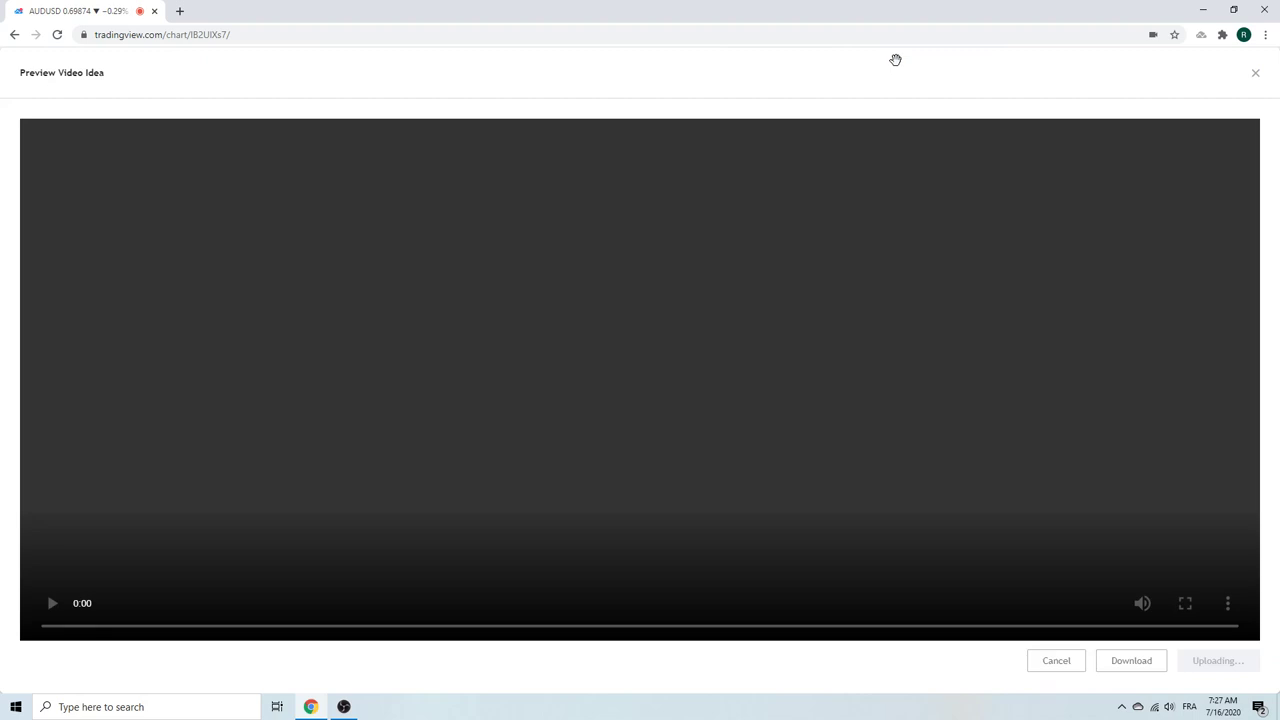